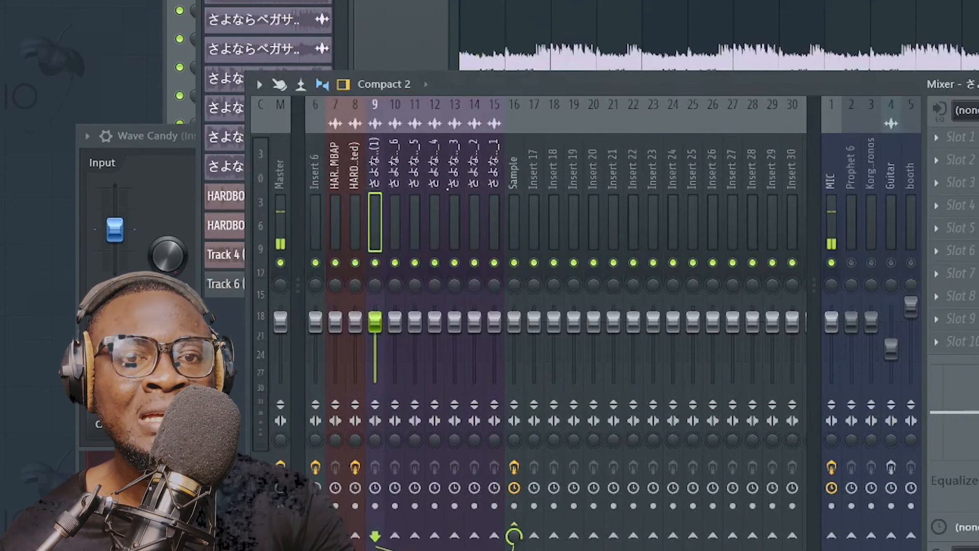
Find the Insert 6 track in the mixer and solo it, keeping the MIC track active.
{"action": "left_click", "coordinate": [280, 222]}
{"action": "left_click", "coordinate": [395, 221]}
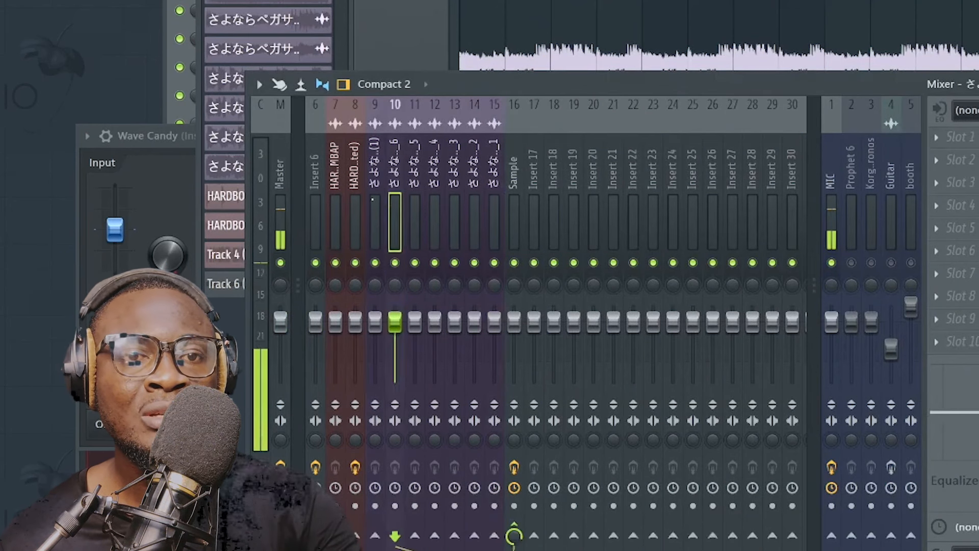
{"action": "left_click", "coordinate": [315, 221]}
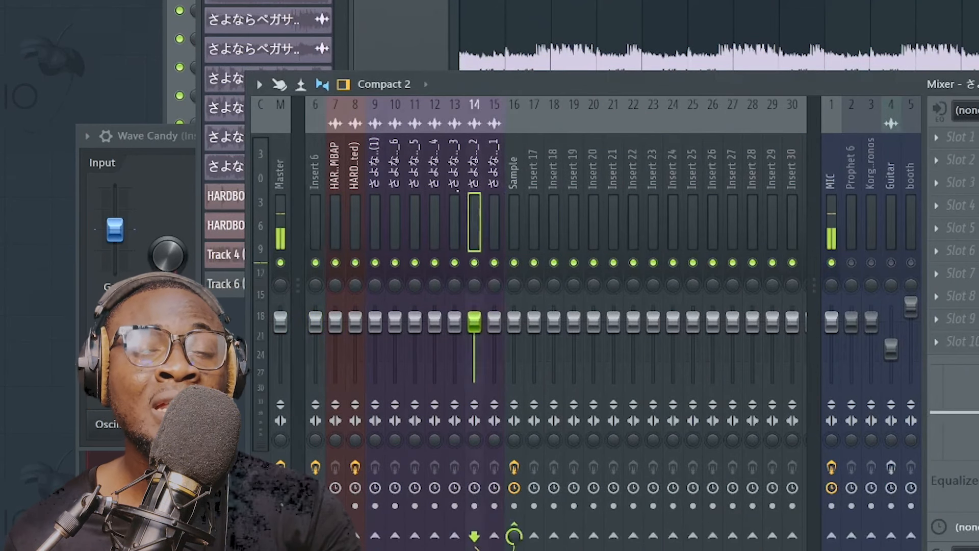
{"action": "left_click", "coordinate": [355, 222]}
{"action": "left_click", "coordinate": [315, 222]}
{"action": "key", "text": "space"}
{"action": "key", "text": "space"}
{"action": "right_click", "coordinate": [315, 264]}
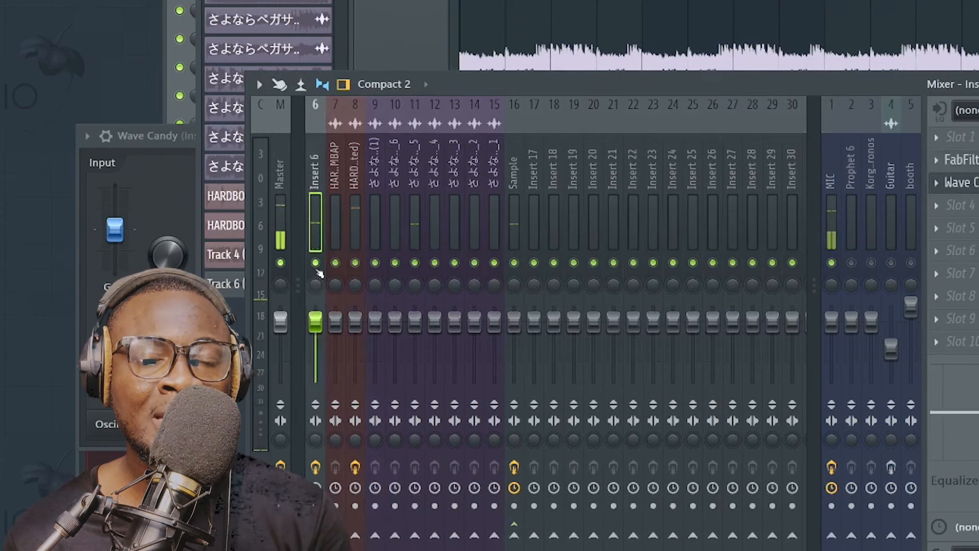
{"action": "left_click", "coordinate": [831, 263]}
Play back Insert 6 and examine its frequency spectrum in its FabFilter Pro-Q 4, closing the EQ when done.
{"action": "left_click", "coordinate": [960, 160]}
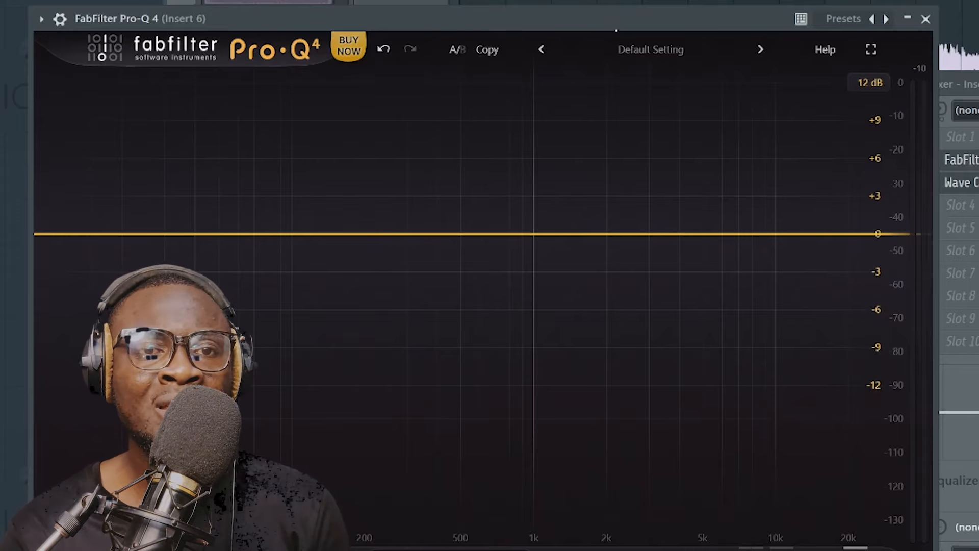
{"action": "key", "text": "space"}
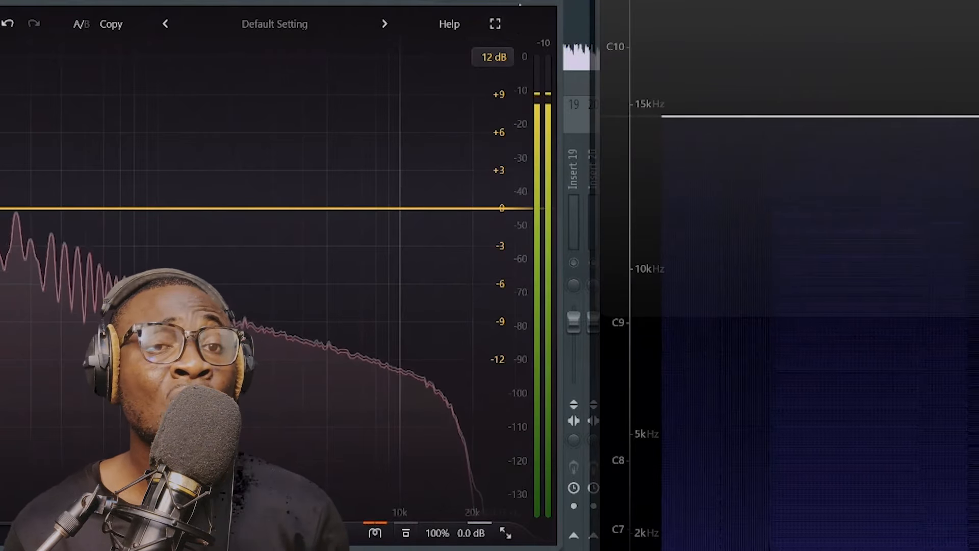
{"action": "left_click", "coordinate": [552, 2]}
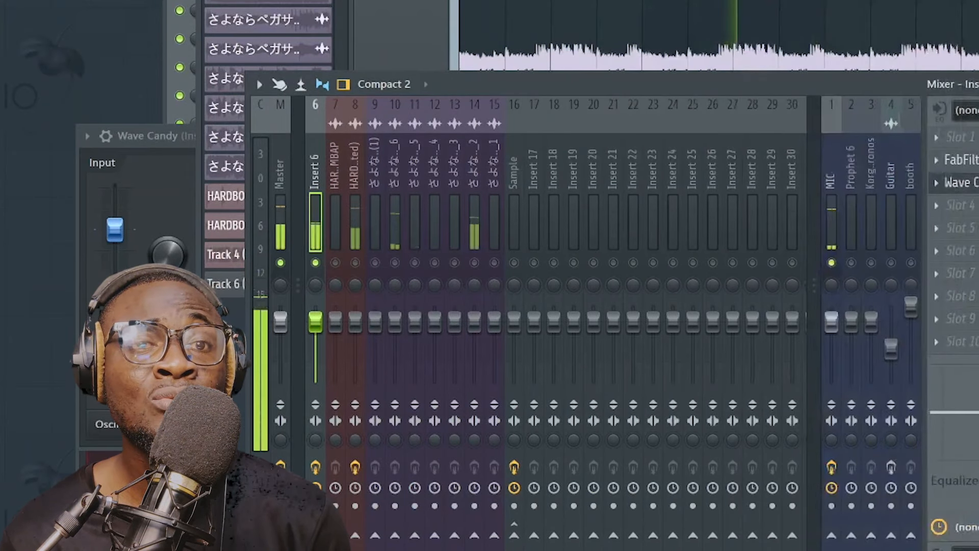
Reposition the mixer to reveal its effect slots and toggle the MIC track's mute while listening to Insert 6.
{"action": "left_click_drag", "start_coordinate": [908, 84], "coordinate": [769, 76]}
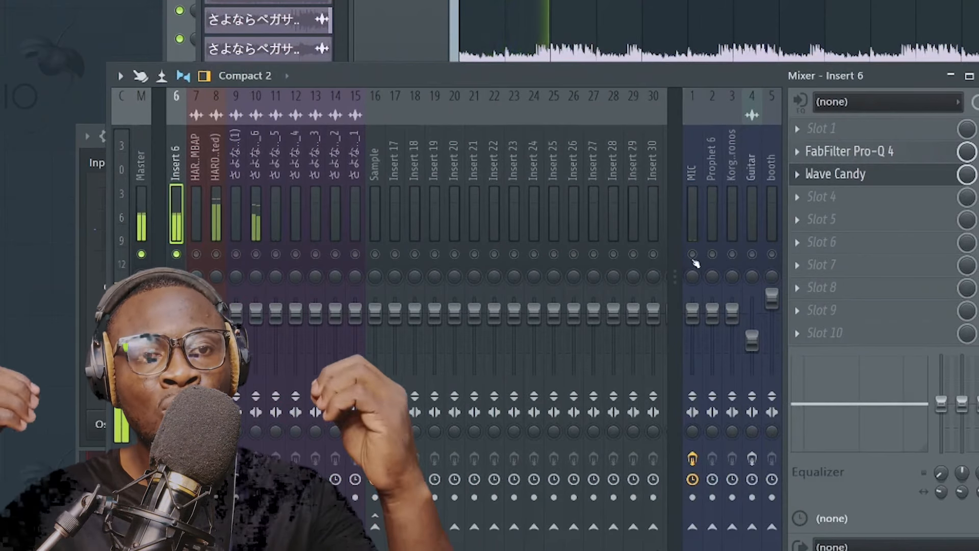
{"action": "left_click", "coordinate": [692, 259]}
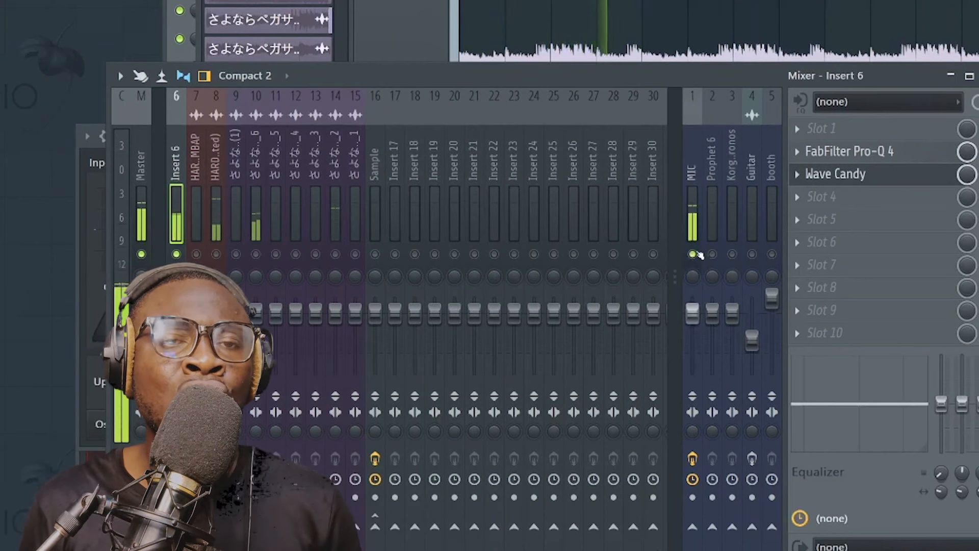
{"action": "left_click", "coordinate": [698, 253]}
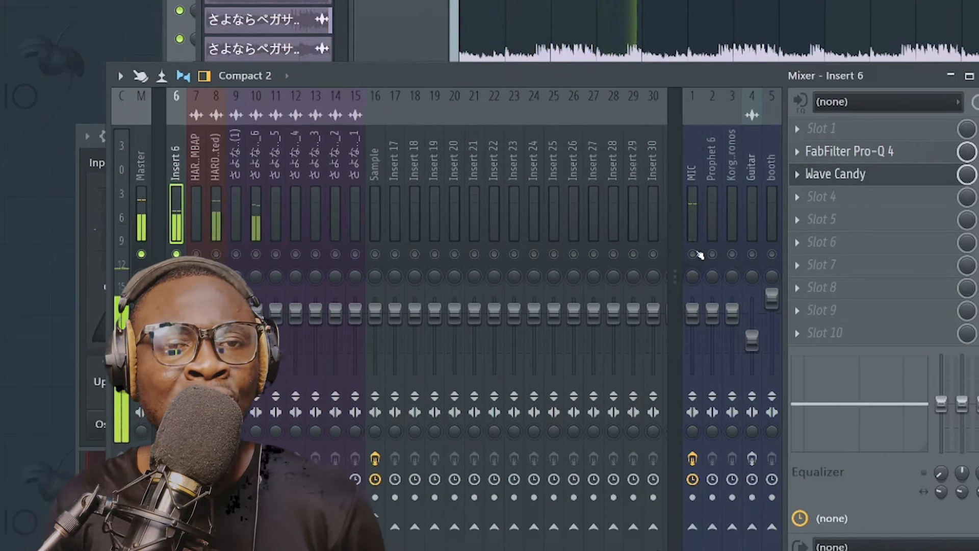
{"action": "left_click", "coordinate": [698, 254]}
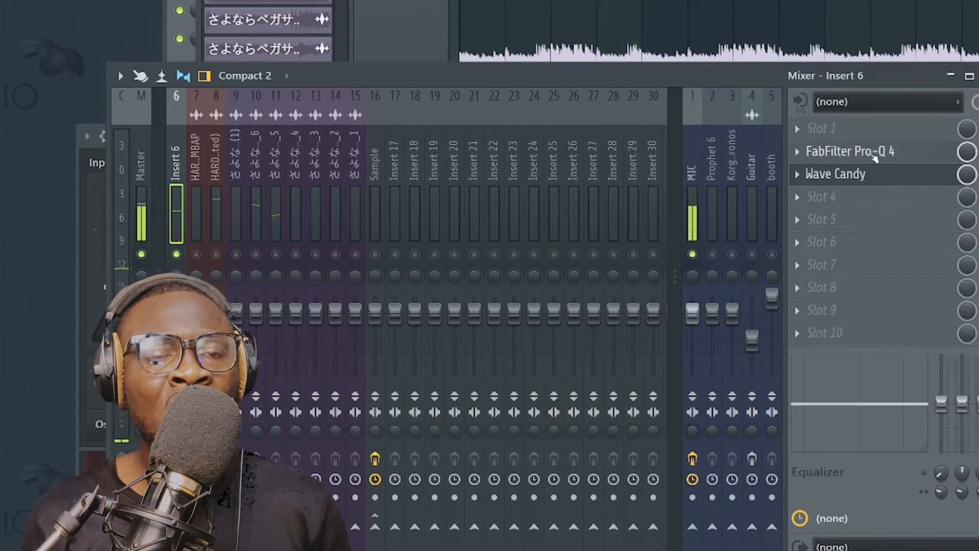
Open FabFilter Pro-Q 4 on Insert 6, place it beside the playlist clips and start playback.
{"action": "left_click", "coordinate": [846, 151]}
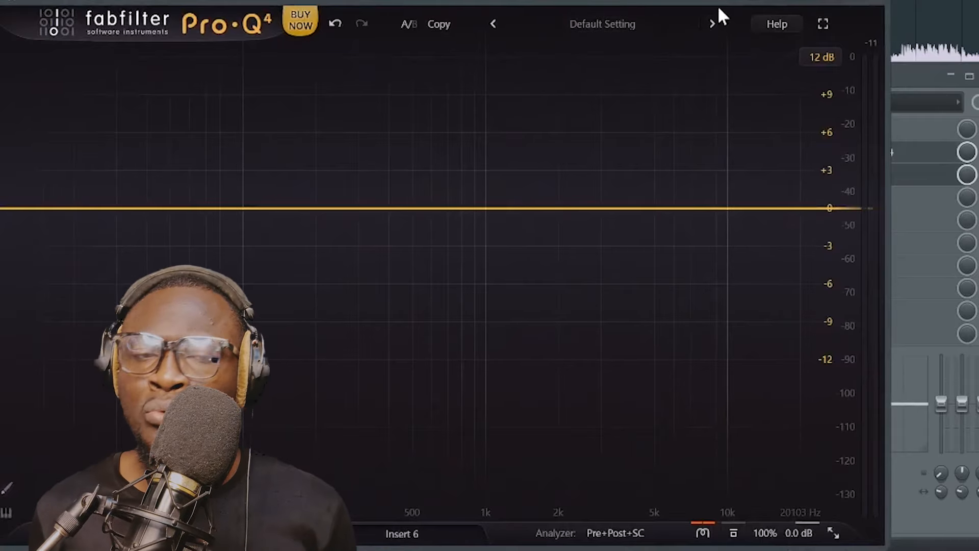
{"action": "left_click_drag", "start_coordinate": [701, 2], "coordinate": [781, 196]}
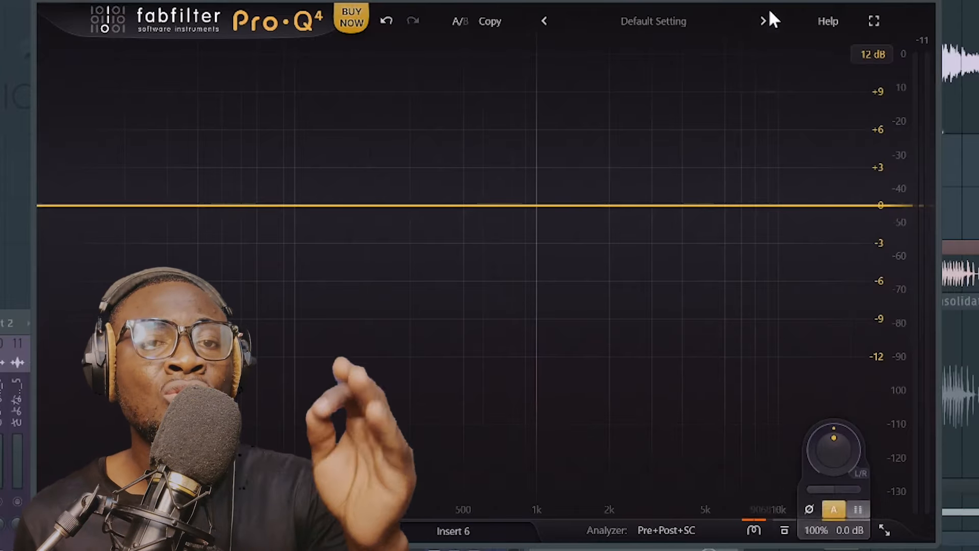
{"action": "left_click_drag", "start_coordinate": [823, 0], "coordinate": [622, 92]}
{"action": "key", "text": "space"}
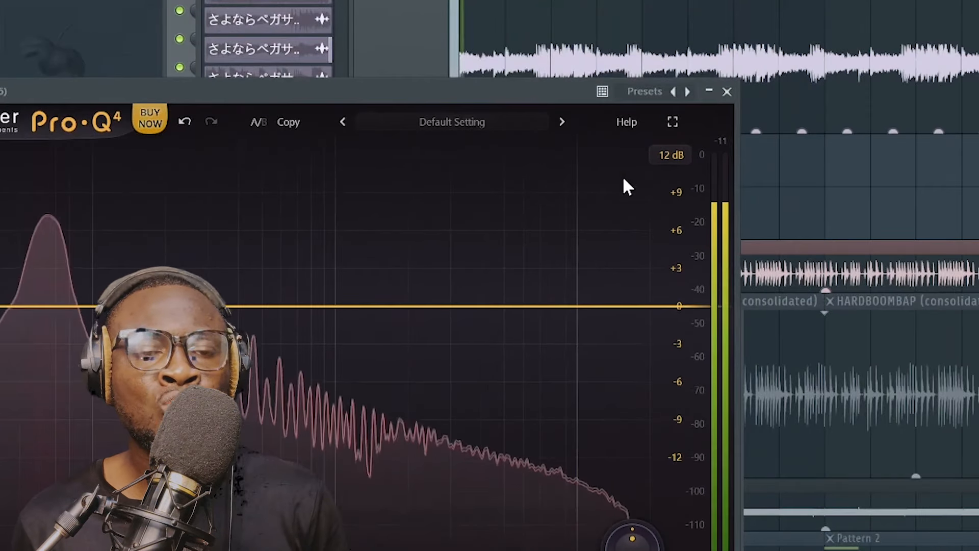
Adjust the Track 6 (consolidated) clip gain to about 4.5 dB while monitoring its spectrum during playback.
{"action": "left_click", "coordinate": [865, 528]}
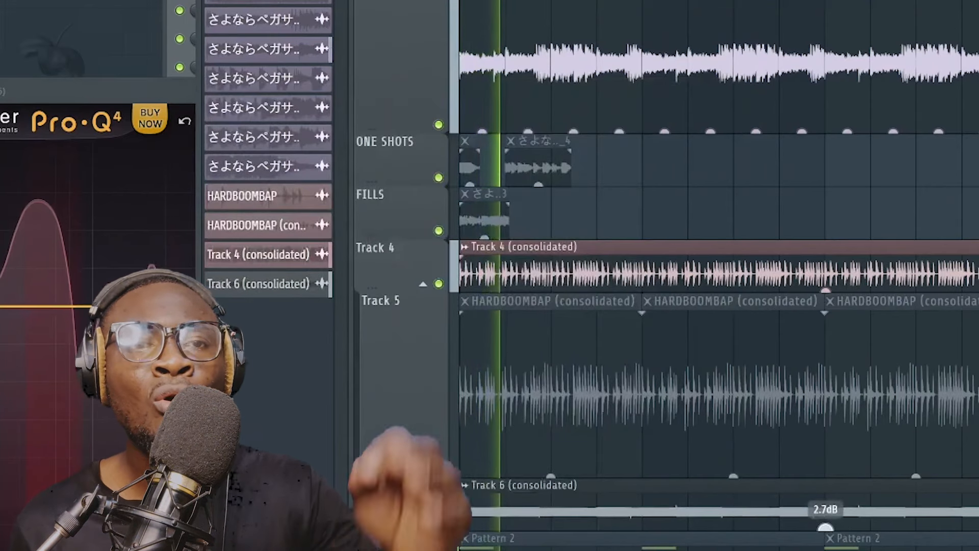
{"action": "left_click", "coordinate": [633, 549]}
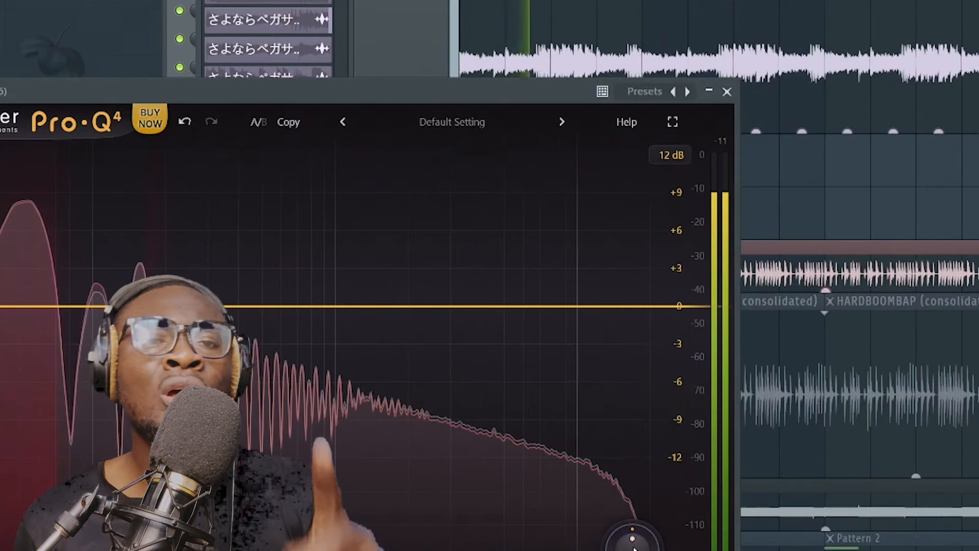
{"action": "key", "text": "space"}
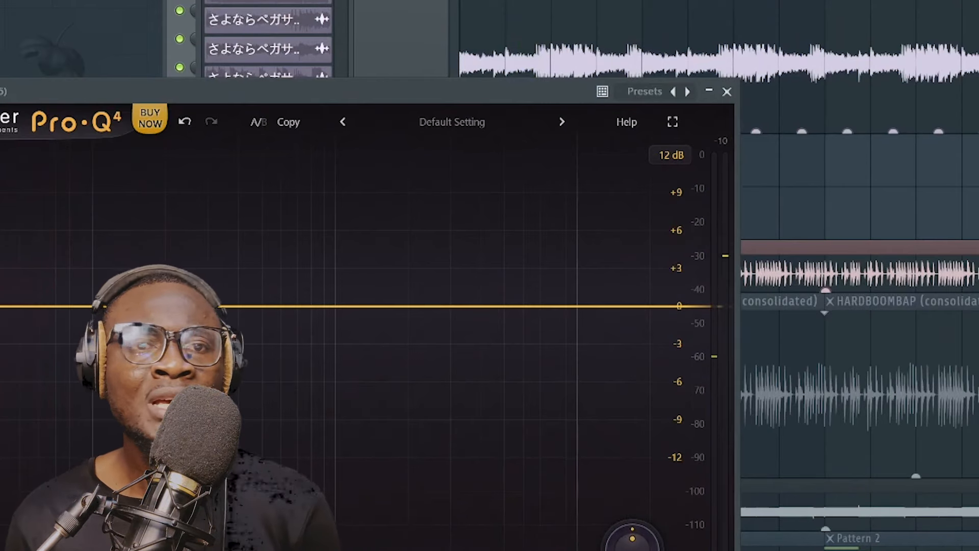
{"action": "key", "text": "space"}
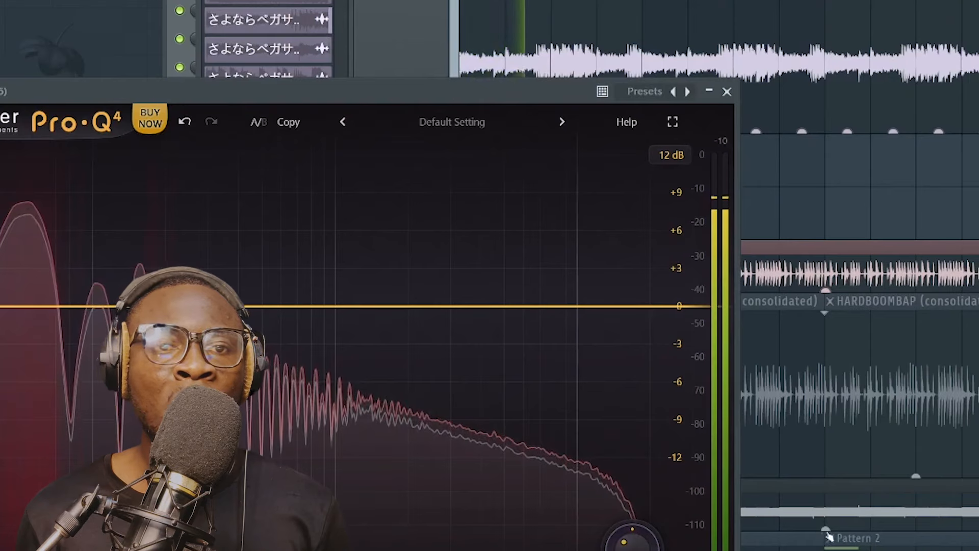
{"action": "left_click", "coordinate": [826, 529]}
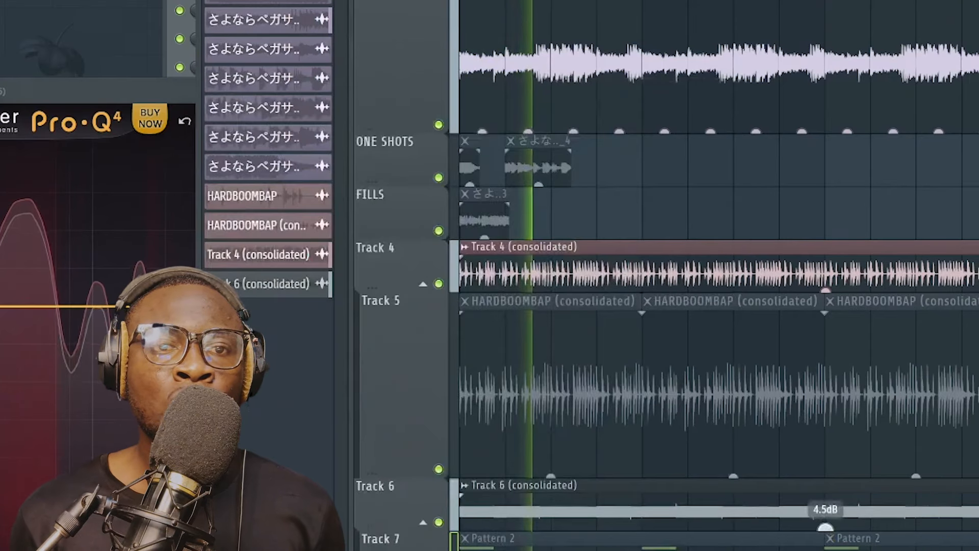
Open Pro-Q 4 on the HARDBOOMBAP (consolidated) track and add a bell boost of about +3.3 dB at 64 Hz with Q 1.361.
{"action": "left_click", "coordinate": [192, 127]}
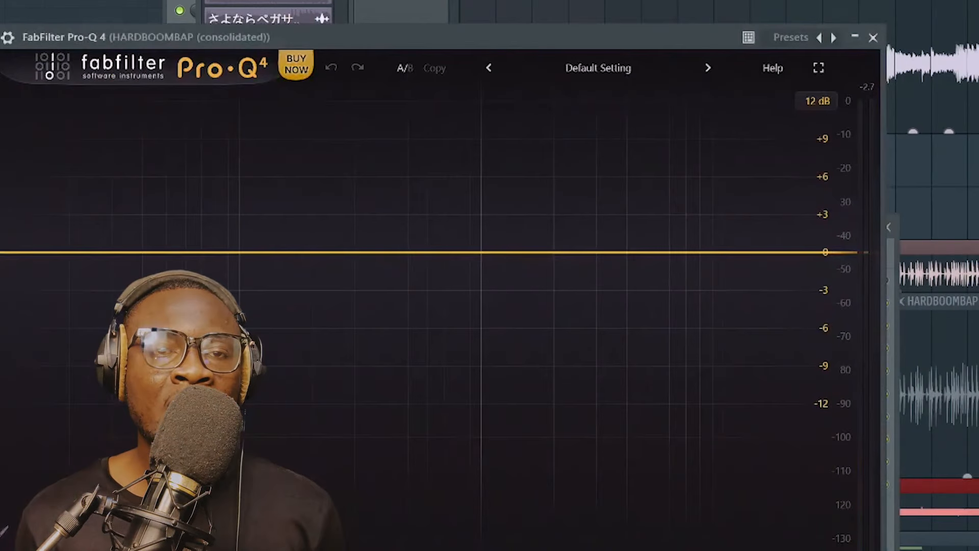
{"action": "left_click_drag", "start_coordinate": [394, 37], "coordinate": [350, 16]}
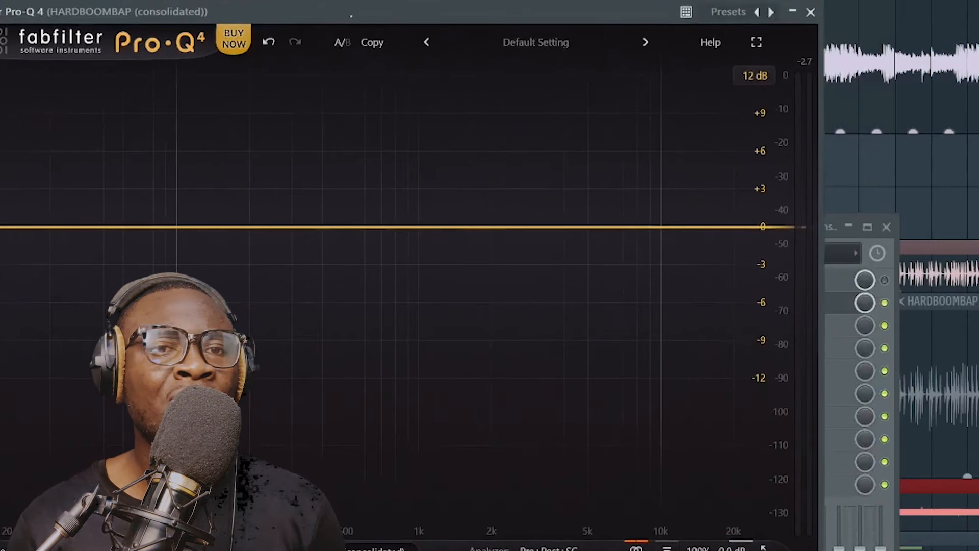
{"action": "mouse_move", "coordinate": [714, 525]}
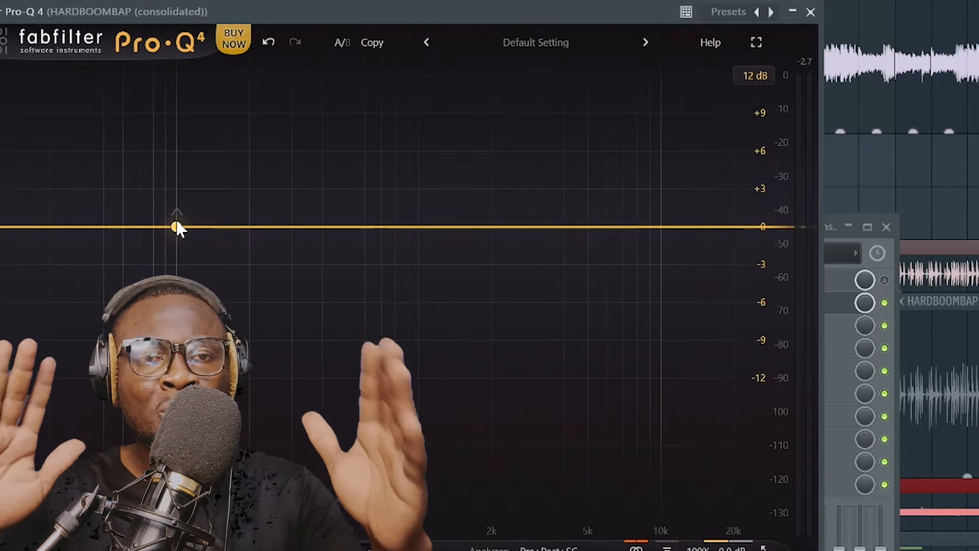
{"action": "left_click_drag", "start_coordinate": [170, 227], "coordinate": [130, 186]}
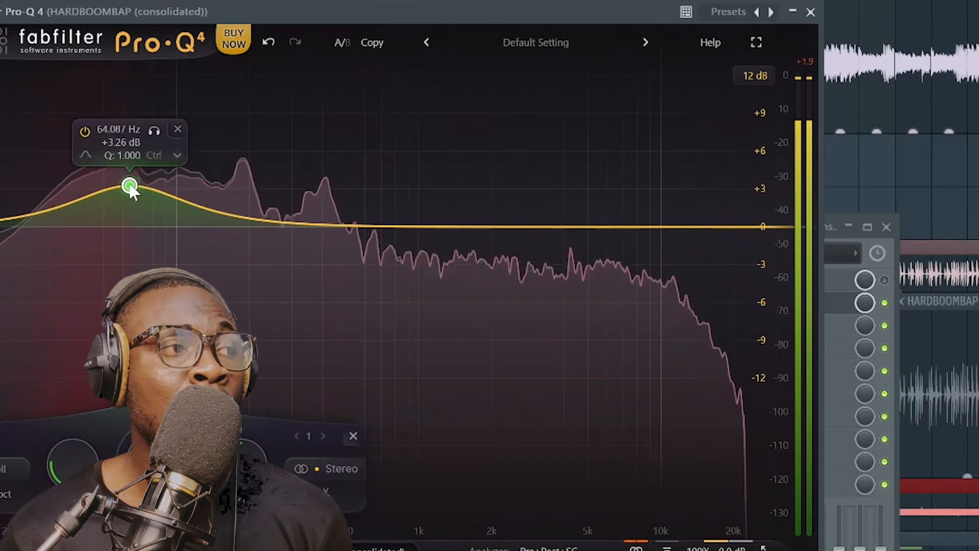
{"action": "scroll", "coordinate": [130, 186], "scroll_direction": "up", "scroll_amount": 3}
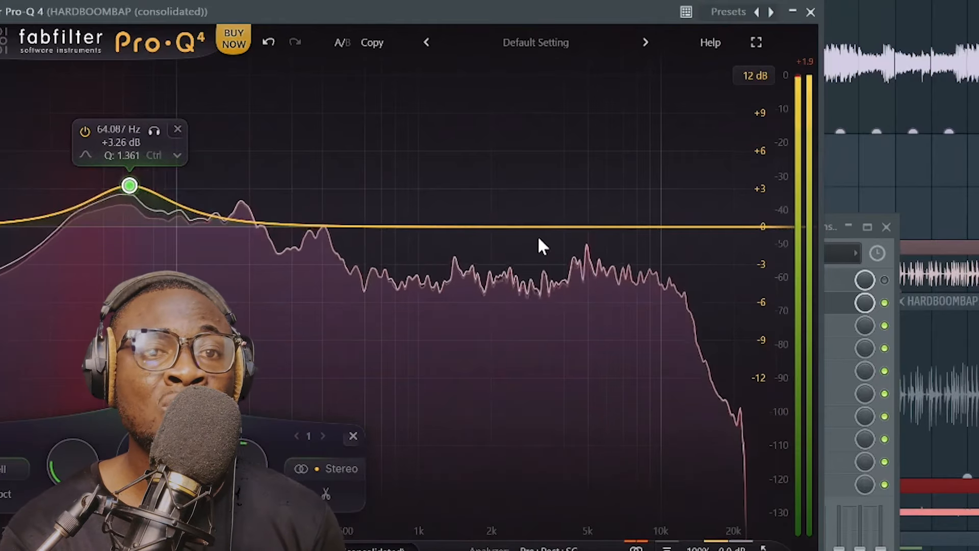
Add a high shelf band at about 2200 Hz with a +5.18 dB boost to the HARDBOOMBAP EQ.
{"action": "left_click", "coordinate": [602, 227]}
{"action": "left_click", "coordinate": [559, 197]}
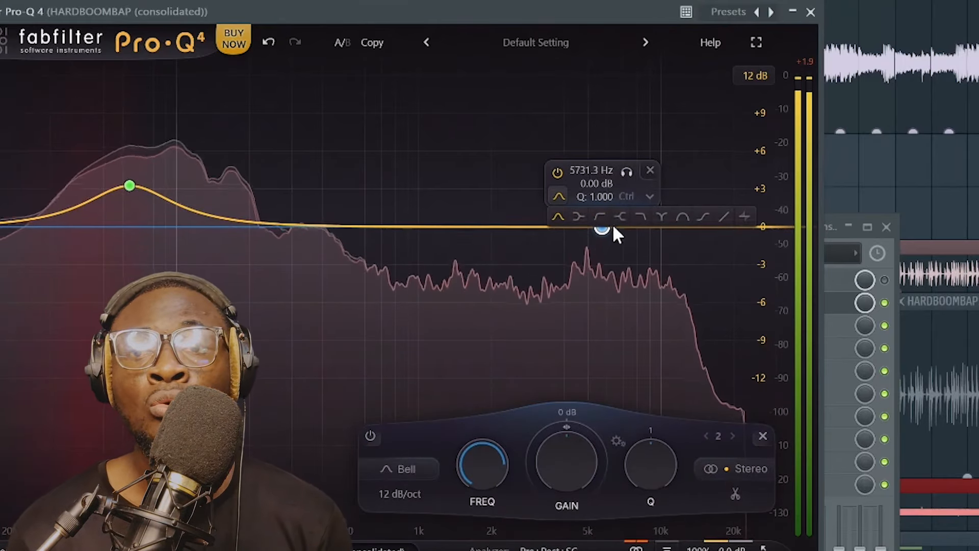
{"action": "left_click", "coordinate": [610, 217]}
{"action": "key", "text": "space"}
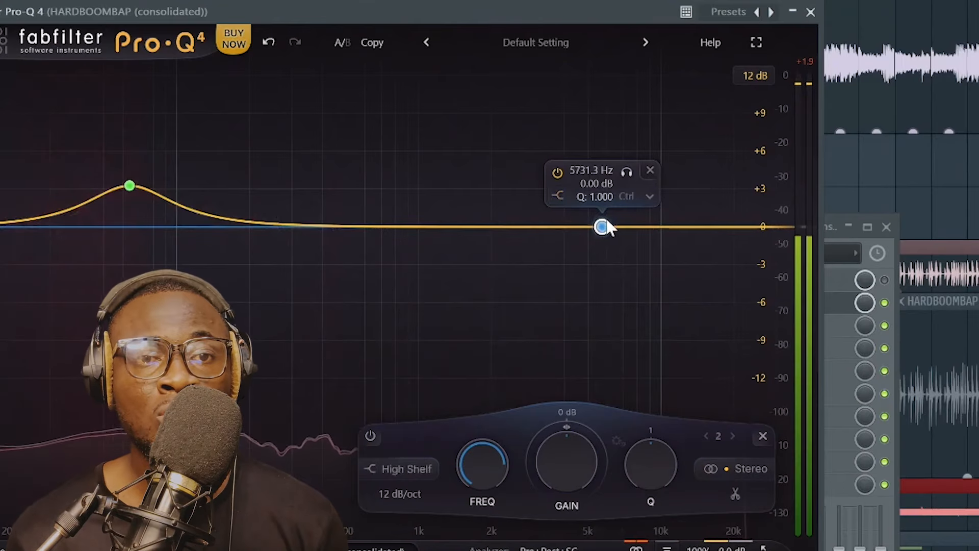
{"action": "left_click_drag", "start_coordinate": [602, 227], "coordinate": [498, 158]}
{"action": "key", "text": "space"}
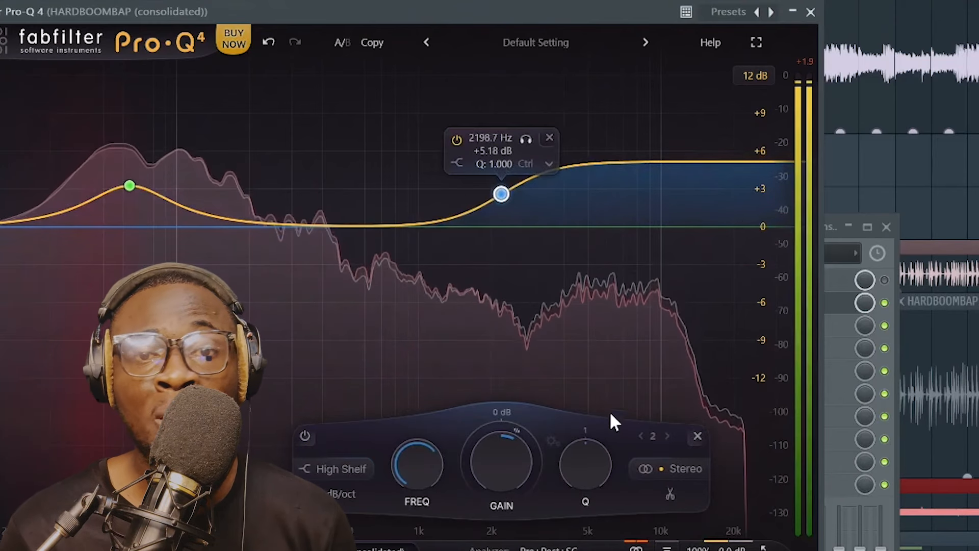
Bypass and re-enable Pro-Q 4 on the HARDBOOMBAP track to compare the drums without and with EQ.
{"action": "left_click", "coordinate": [884, 303]}
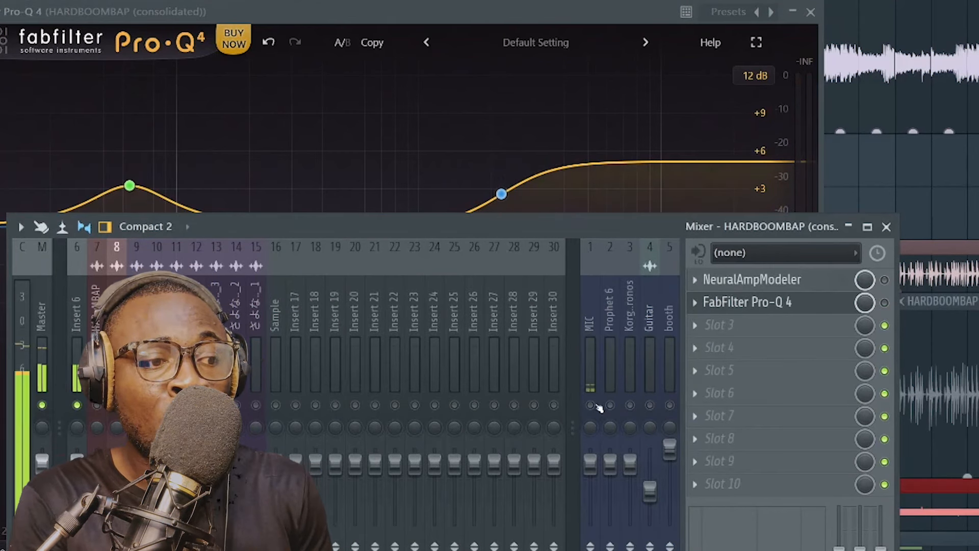
{"action": "left_click", "coordinate": [885, 303]}
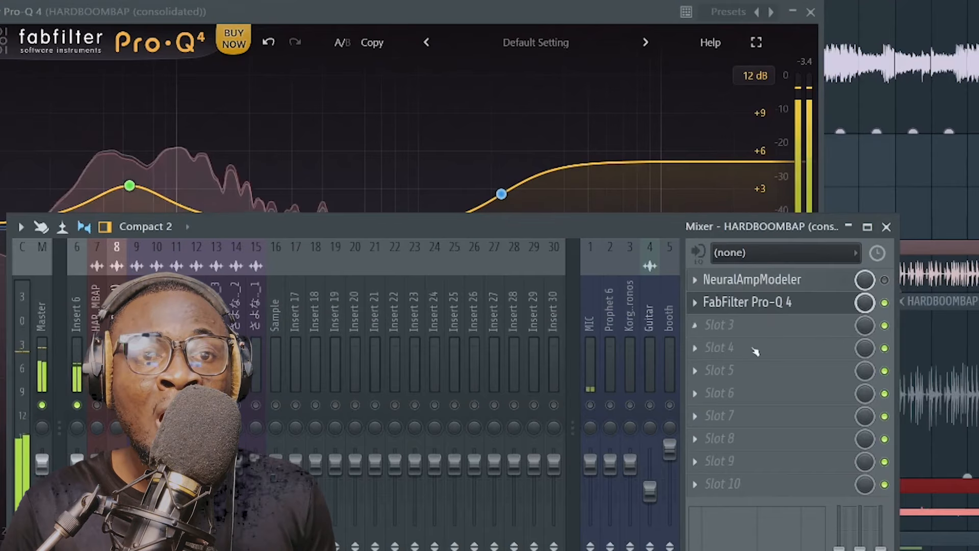
{"action": "left_click", "coordinate": [590, 404]}
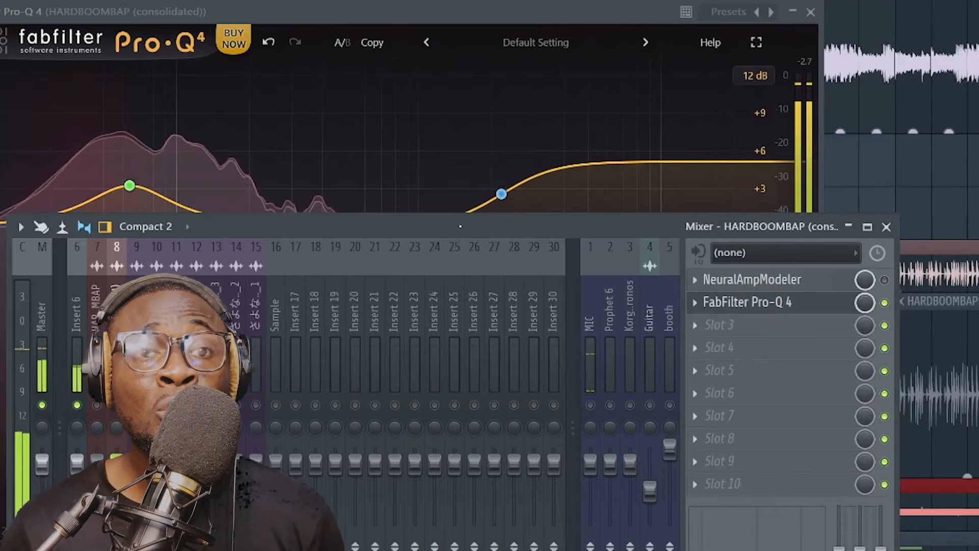
Move the mixer aside to uncover the whole EQ curve and stop playback.
{"action": "left_click_drag", "start_coordinate": [560, 227], "coordinate": [978, 228]}
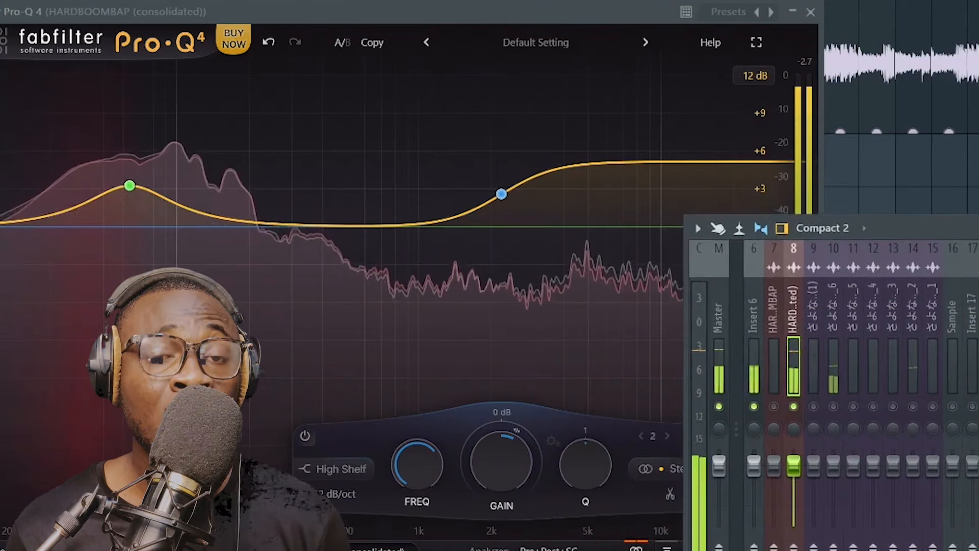
{"action": "left_click_drag", "start_coordinate": [687, 462], "coordinate": [867, 462]}
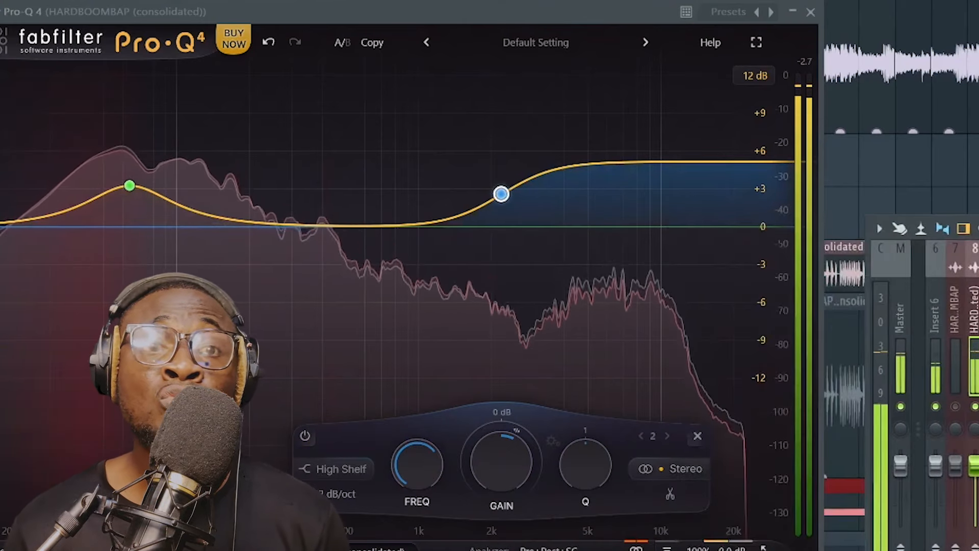
{"action": "key", "text": "space"}
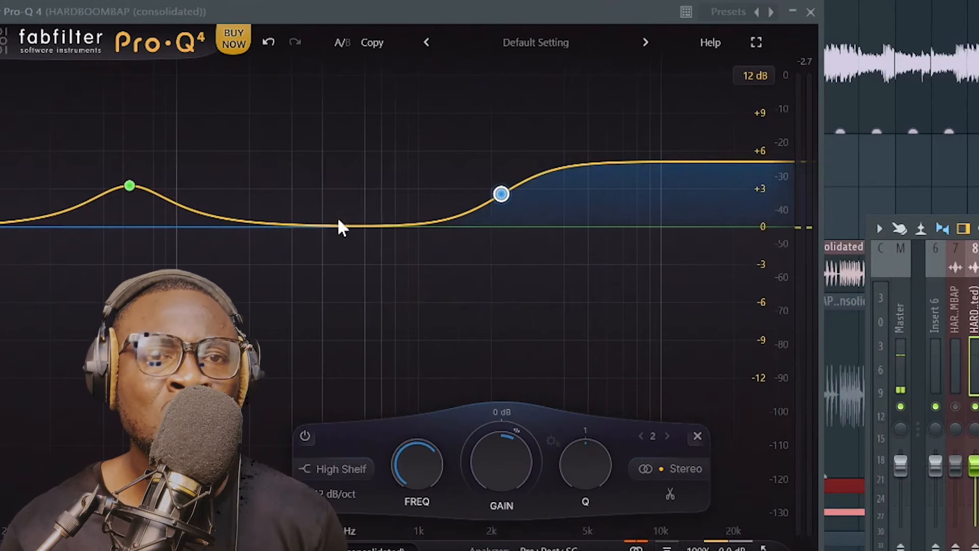
Add a third EQ band at 365.39 Hz on the HARDBOOMBAP curve and change its shape to All Pass.
{"action": "left_click", "coordinate": [313, 226]}
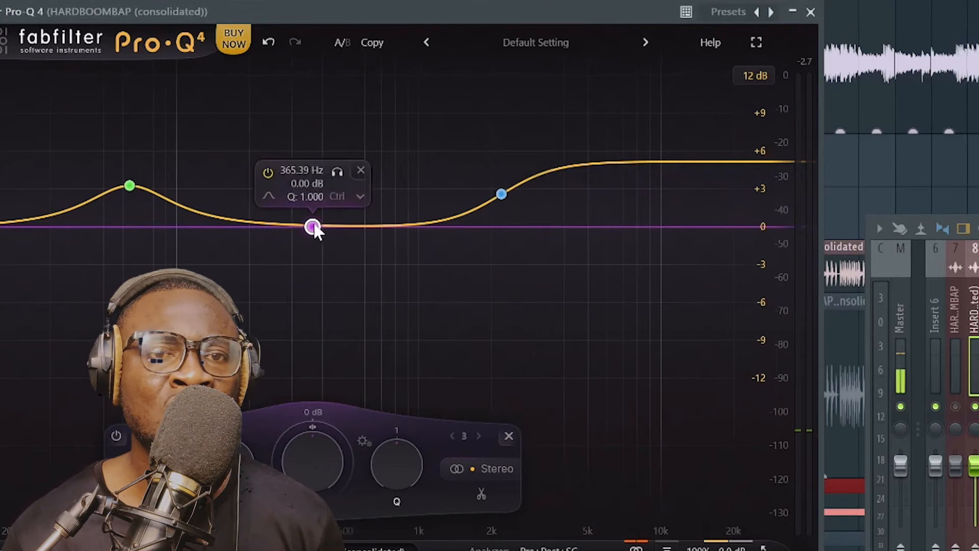
{"action": "left_click", "coordinate": [359, 197]}
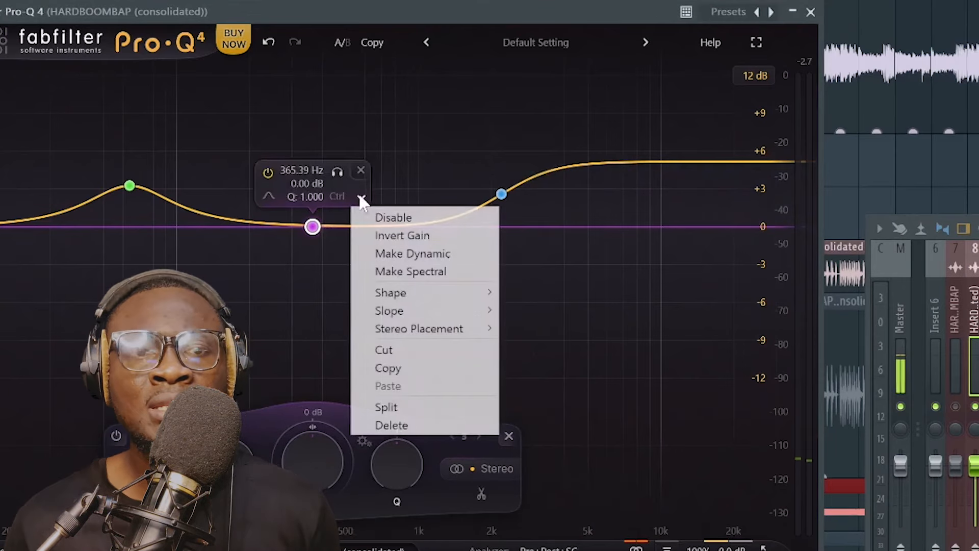
{"action": "left_click", "coordinate": [270, 197]}
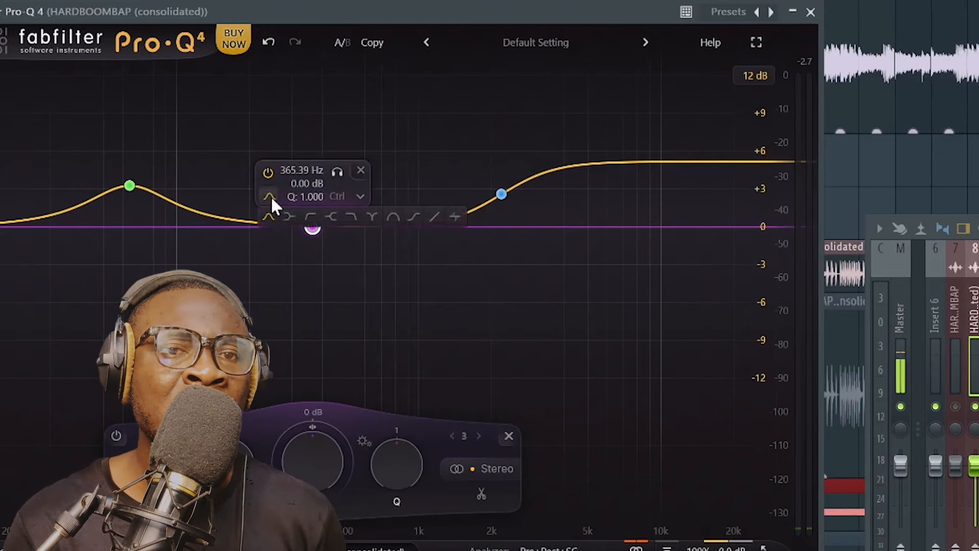
{"action": "left_click", "coordinate": [459, 219]}
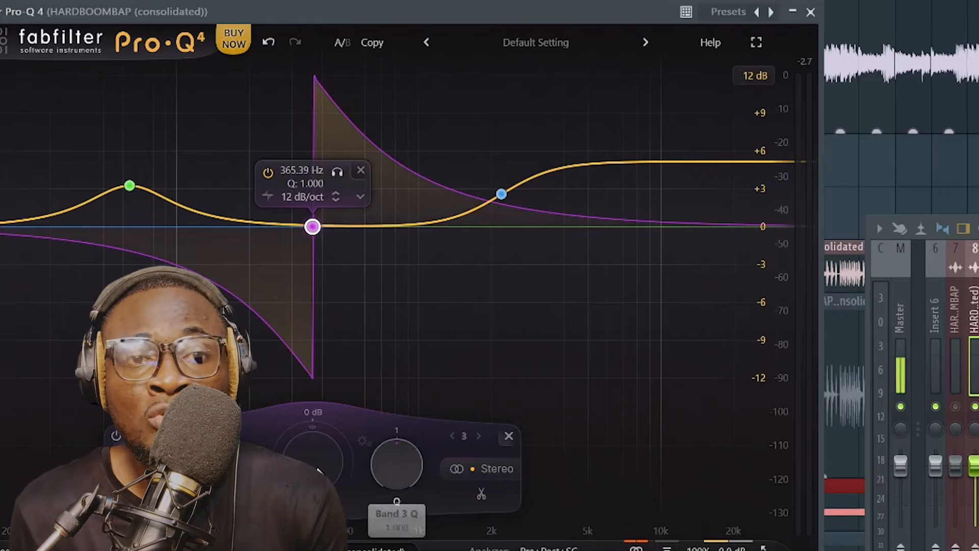
Narrow the all-pass band to a Q of 3.409 and shift it down to 60.462 Hz, listening to the drums.
{"action": "key", "text": "space"}
{"action": "left_click_drag", "start_coordinate": [398, 449], "coordinate": [400, 418]}
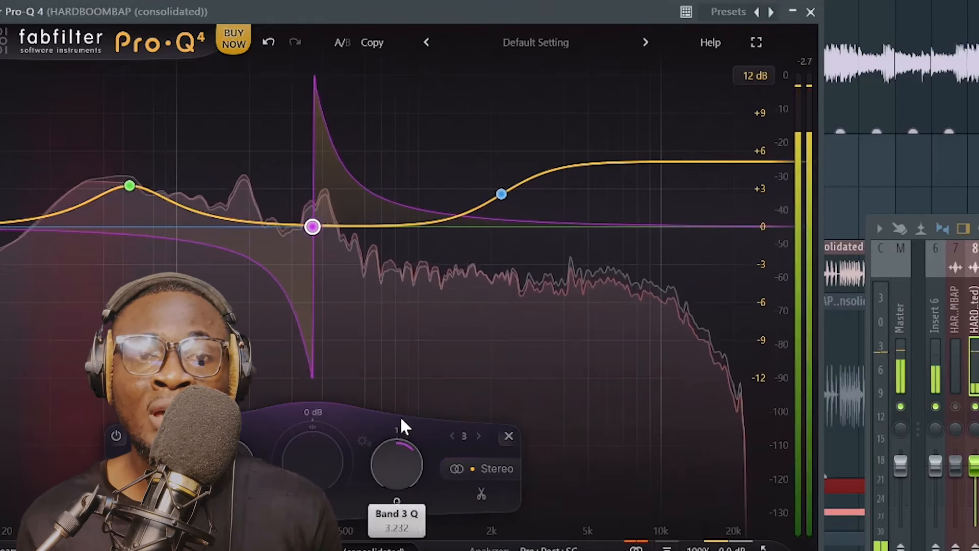
{"action": "left_click_drag", "start_coordinate": [312, 226], "coordinate": [292, 226]}
{"action": "key", "text": "space"}
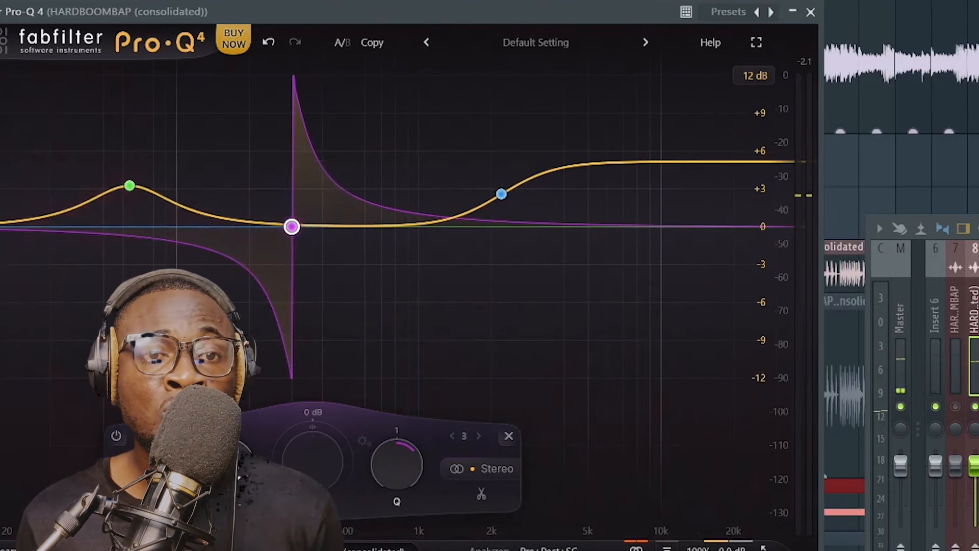
{"action": "left_click_drag", "start_coordinate": [289, 226], "coordinate": [123, 226]}
{"action": "key", "text": "space"}
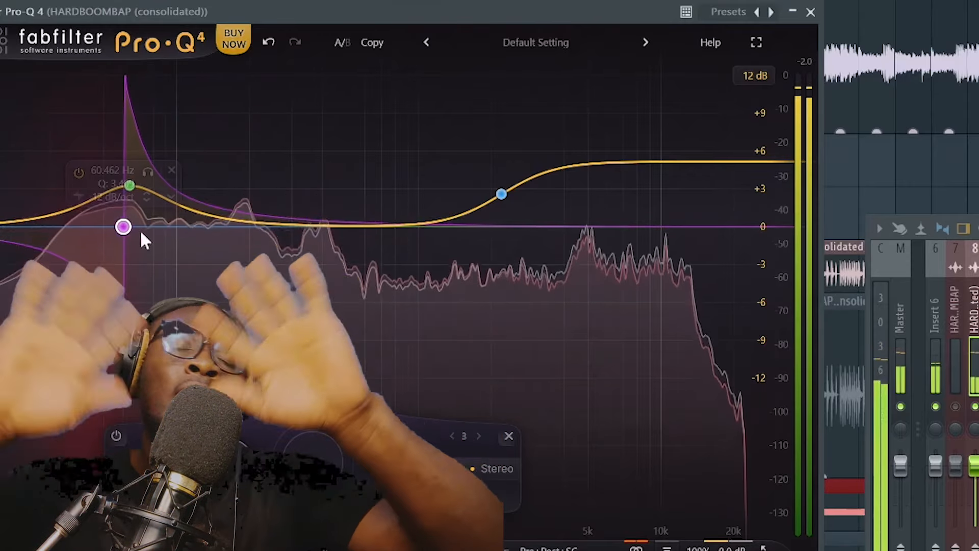
Disable and re-enable the 60.462 Hz all-pass band to compare the drums without and with it, and stop playback.
{"action": "mouse_move", "coordinate": [129, 185]}
{"action": "mouse_move", "coordinate": [126, 225]}
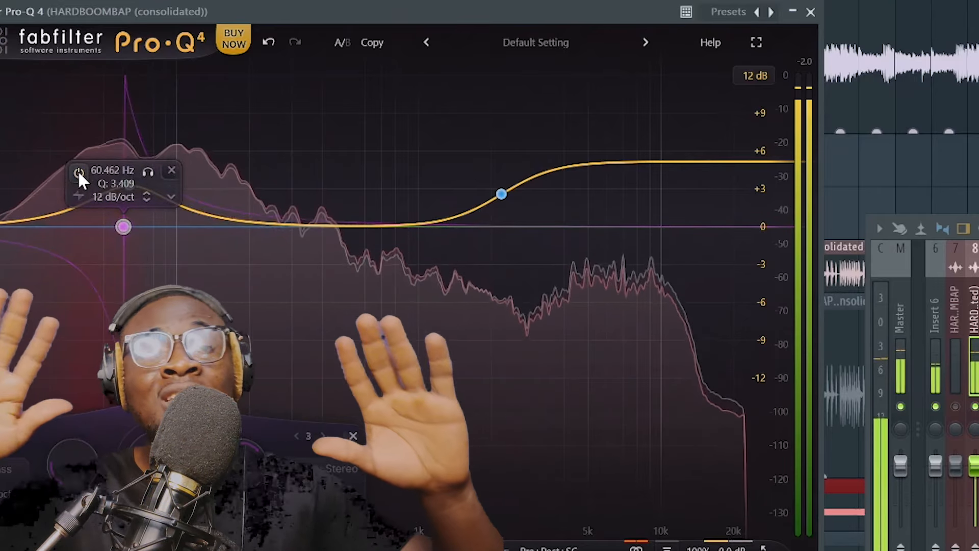
{"action": "left_click", "coordinate": [79, 173]}
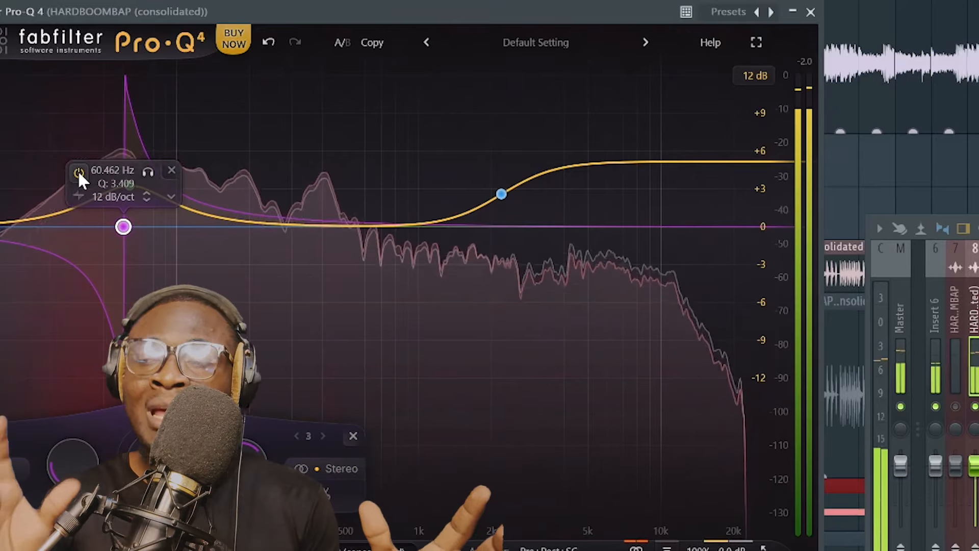
{"action": "key", "text": "space"}
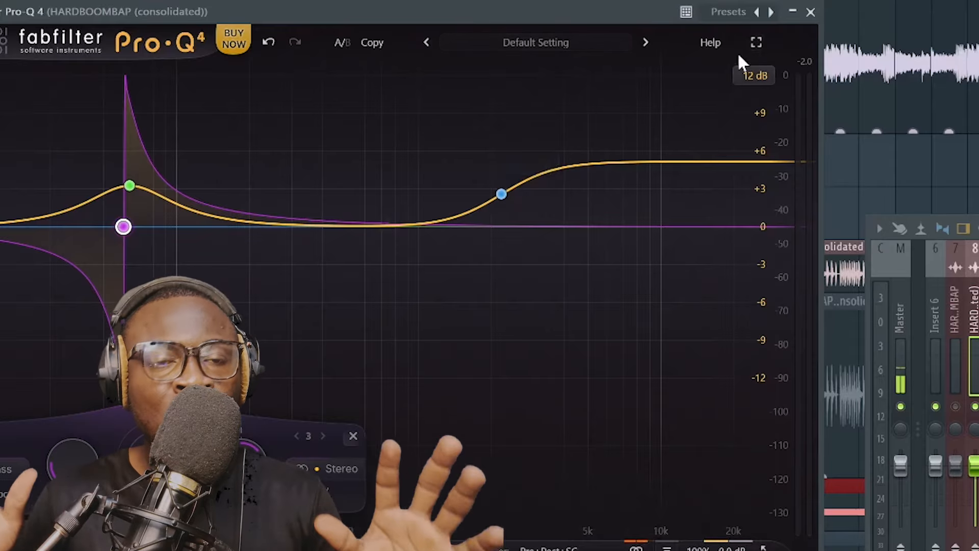
Sketch a curve in the second Pro-Q 4 with a low shelf at 22.220 Hz, a dip at 509.69 Hz and a +3.45 dB high shelf at 9740.4 Hz.
{"action": "key", "text": "space"}
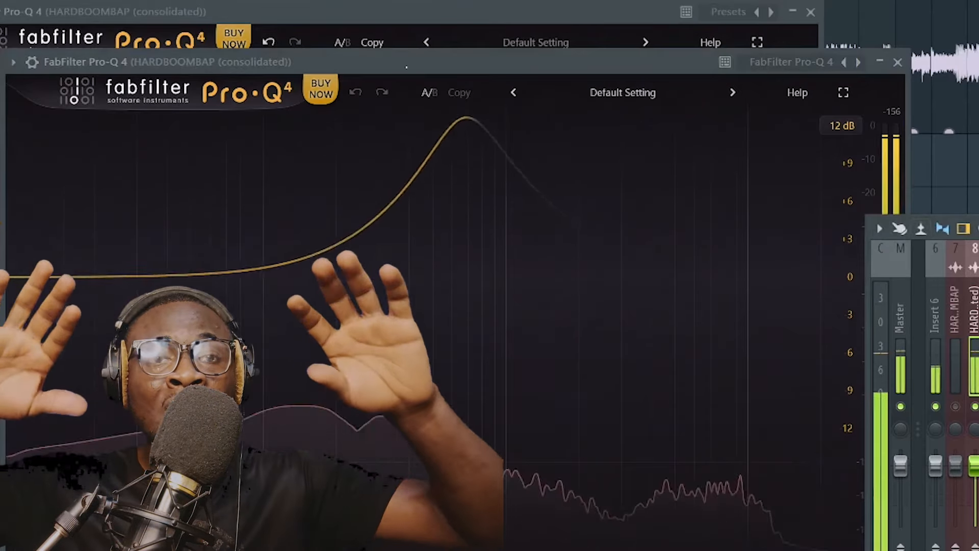
{"action": "mouse_move", "coordinate": [23, 346]}
{"action": "left_mouse_down"}
{"action": "mouse_move", "coordinate": [164, 295]}
{"action": "mouse_move", "coordinate": [289, 283]}
{"action": "mouse_move", "coordinate": [430, 328]}
{"action": "mouse_move", "coordinate": [557, 258]}
{"action": "mouse_move", "coordinate": [637, 268]}
{"action": "mouse_move", "coordinate": [841, 238]}
{"action": "left_mouse_up"}
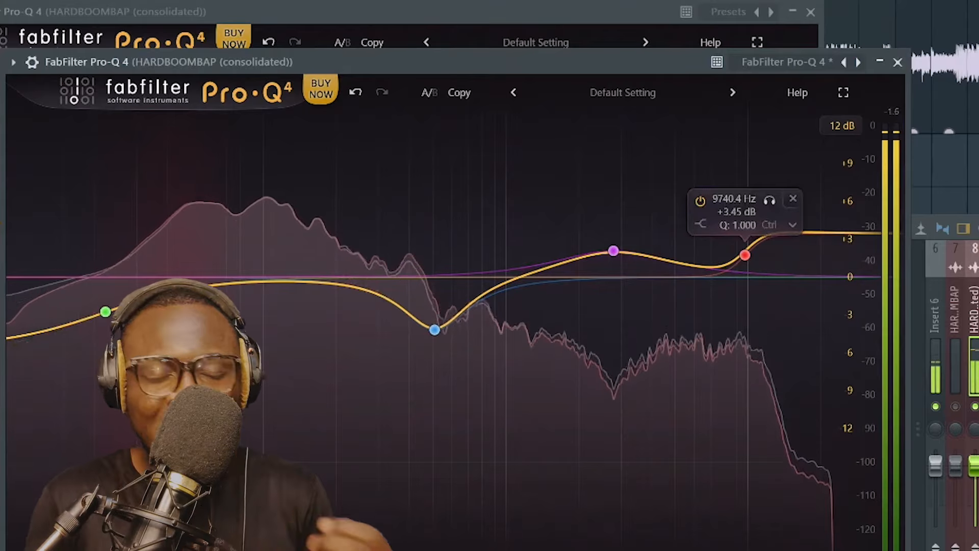
Bypass and re-enable the sketched EQ to compare the drums without and with it, and stop playback.
{"action": "left_click", "coordinate": [976, 306]}
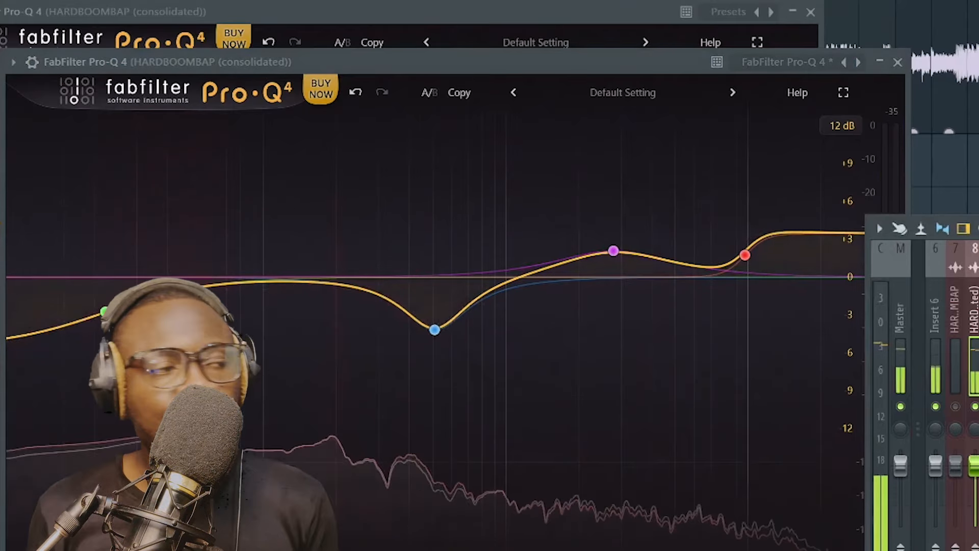
{"action": "left_click", "coordinate": [976, 306]}
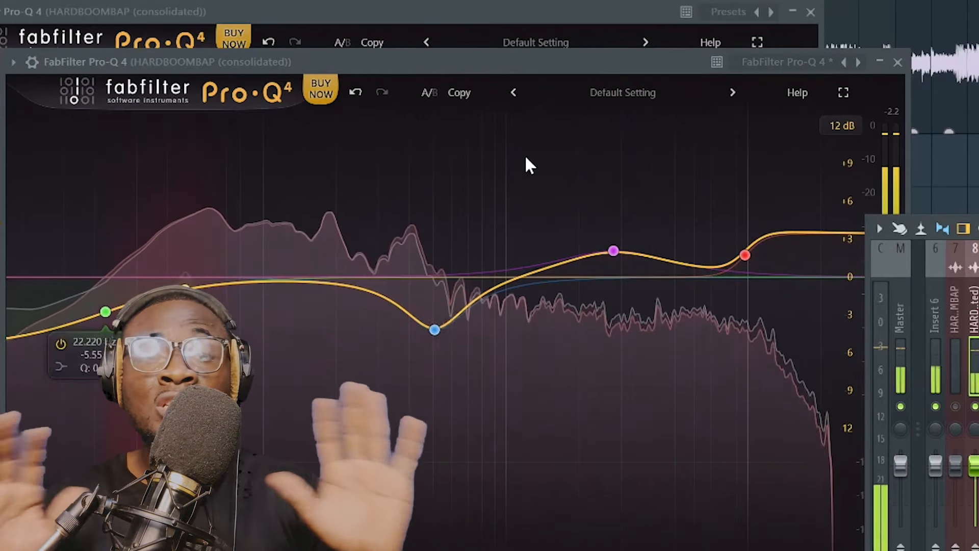
{"action": "key", "text": "space"}
Open the Pro-Q 4 instance list, raise the second HARDBOOMBAP EQ's 509.69 Hz bell to +3.93 dB and close the list.
{"action": "left_click", "coordinate": [810, 549]}
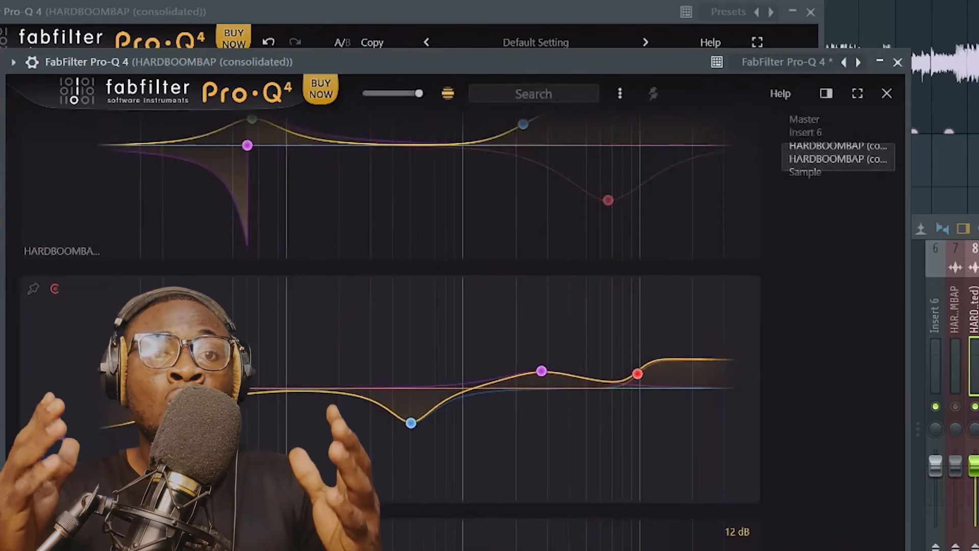
{"action": "scroll", "coordinate": [305, 345], "scroll_direction": "up", "scroll_amount": 2}
{"action": "scroll", "coordinate": [296, 347], "scroll_direction": "down", "scroll_amount": 2}
{"action": "scroll", "coordinate": [316, 331], "scroll_direction": "up", "scroll_amount": 2}
{"action": "scroll", "coordinate": [357, 311], "scroll_direction": "down", "scroll_amount": 4}
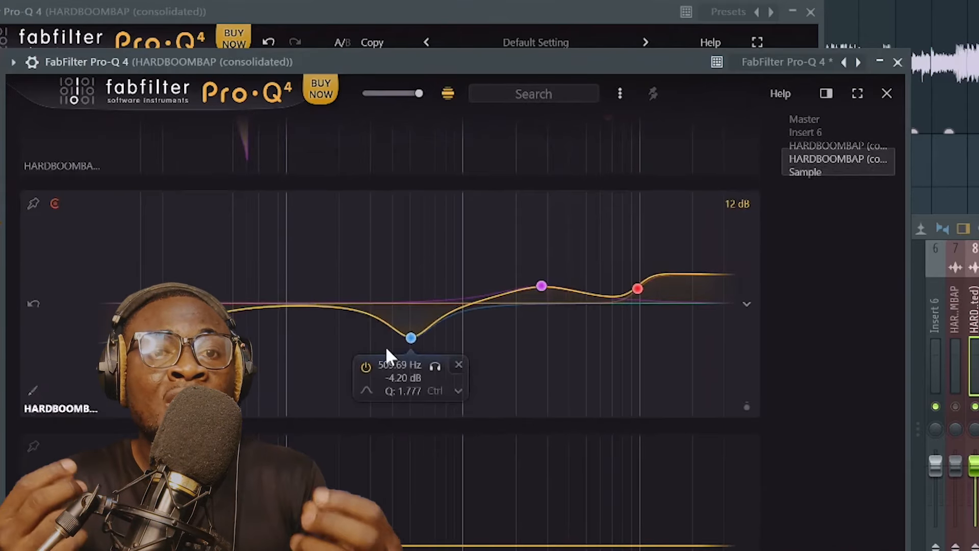
{"action": "scroll", "coordinate": [395, 353], "scroll_direction": "down", "scroll_amount": 5}
{"action": "scroll", "coordinate": [400, 357], "scroll_direction": "up", "scroll_amount": 2}
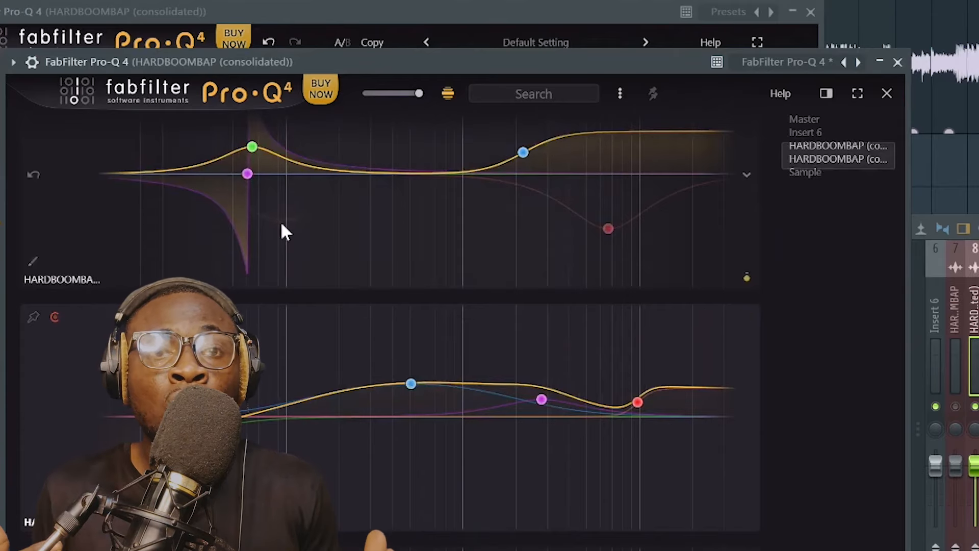
{"action": "left_click", "coordinate": [890, 95]}
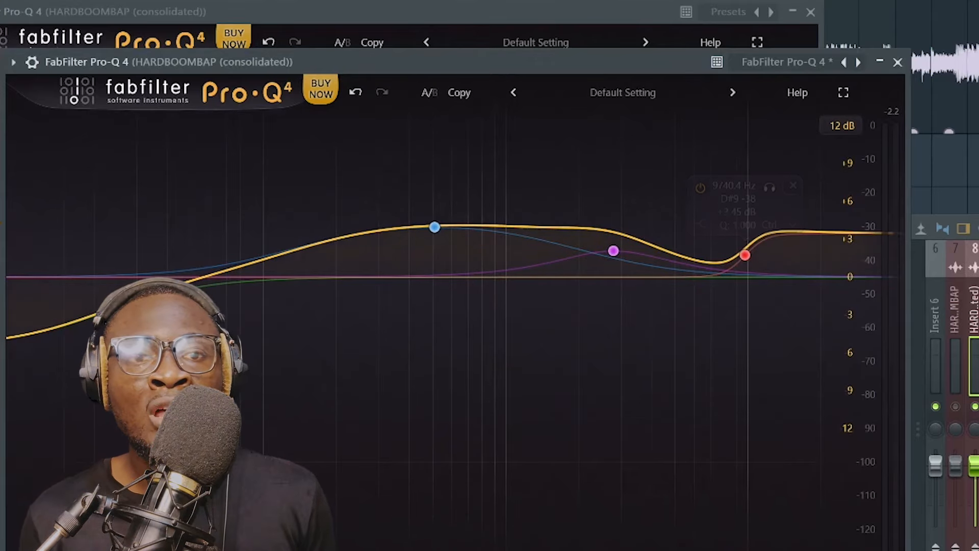
Reopen the instance list and set the Q of the second HARDBOOMBAP EQ's 509.69 Hz bell to 0.224.
{"action": "left_click", "coordinate": [286, 548]}
{"action": "scroll", "coordinate": [402, 426], "scroll_direction": "down", "scroll_amount": 5}
{"action": "scroll", "coordinate": [404, 431], "scroll_direction": "up", "scroll_amount": 8}
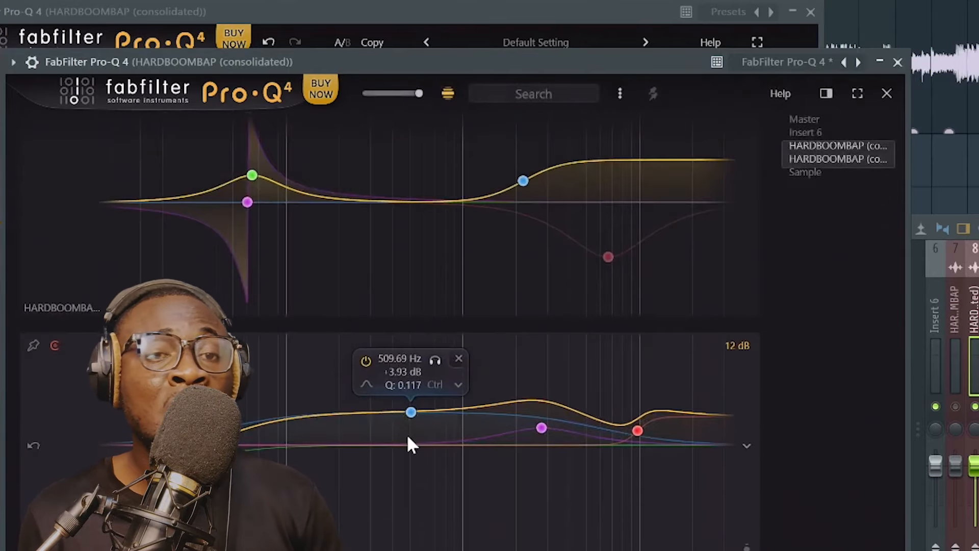
{"action": "scroll", "coordinate": [385, 277], "scroll_direction": "down", "scroll_amount": 2}
{"action": "scroll", "coordinate": [404, 354], "scroll_direction": "down", "scroll_amount": 4}
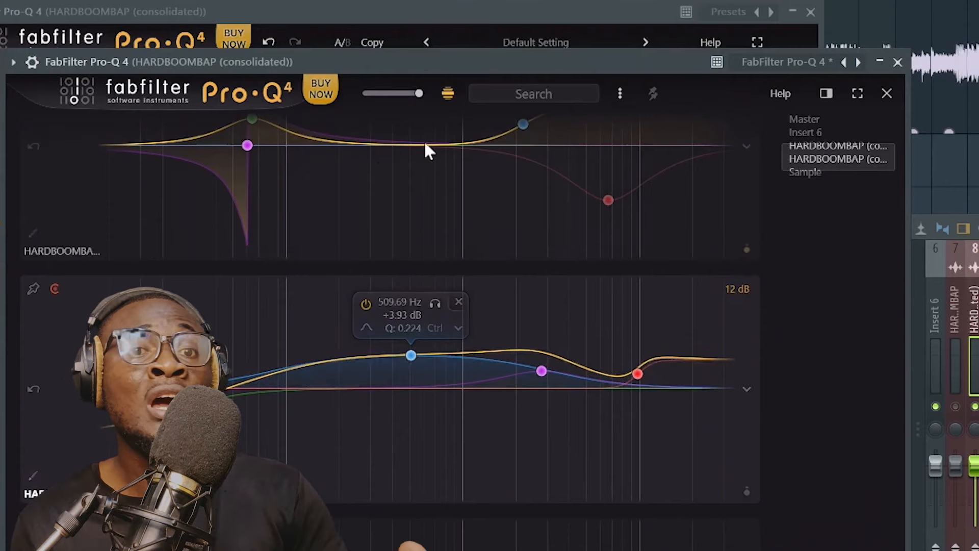
Look through the EQ curves of both HARDBOOMBAP instances in the instance list and return to the single EQ display.
{"action": "scroll", "coordinate": [814, 344], "scroll_direction": "down", "scroll_amount": 3}
{"action": "scroll", "coordinate": [812, 343], "scroll_direction": "down", "scroll_amount": 3}
{"action": "scroll", "coordinate": [632, 367], "scroll_direction": "up", "scroll_amount": 7}
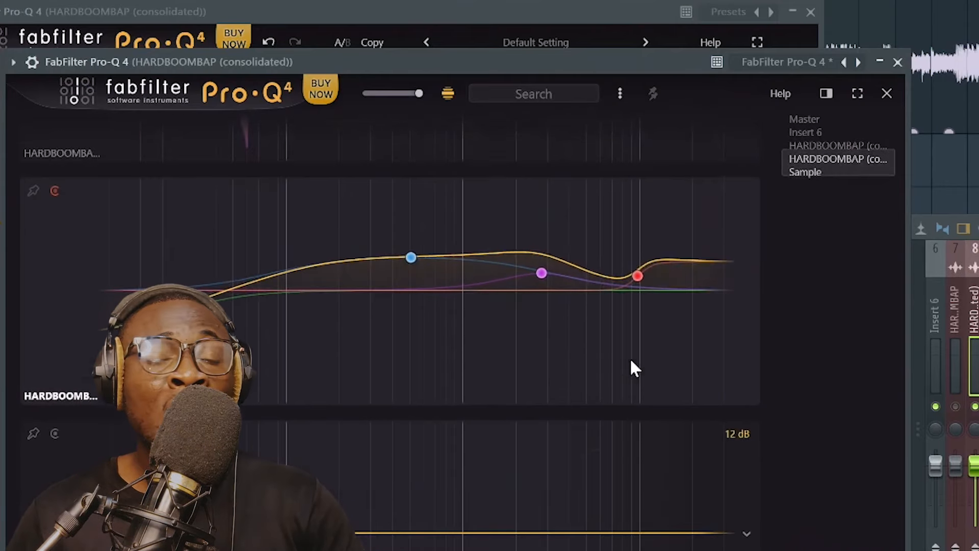
{"action": "scroll", "coordinate": [827, 423], "scroll_direction": "up", "scroll_amount": 2}
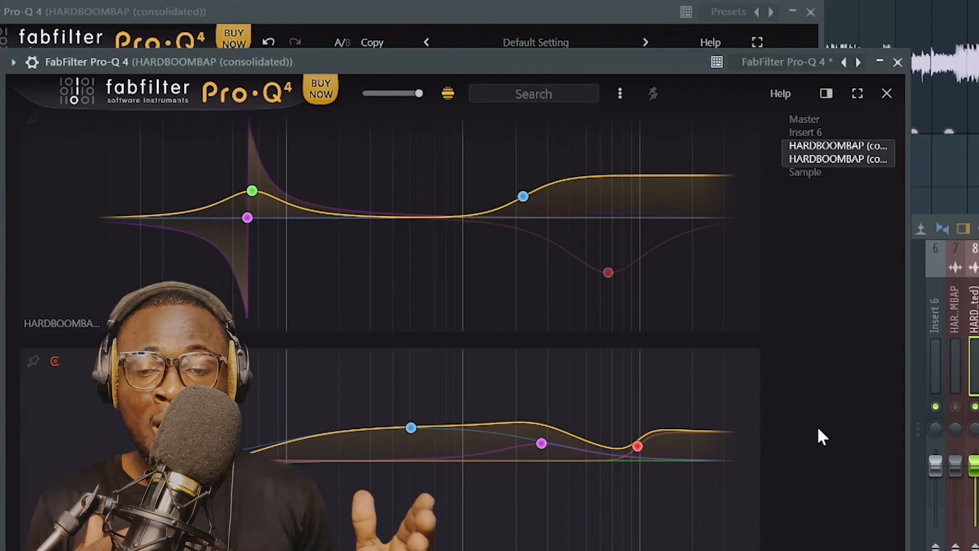
{"action": "scroll", "coordinate": [806, 440], "scroll_direction": "down", "scroll_amount": 3}
{"action": "scroll", "coordinate": [806, 441], "scroll_direction": "up", "scroll_amount": 2}
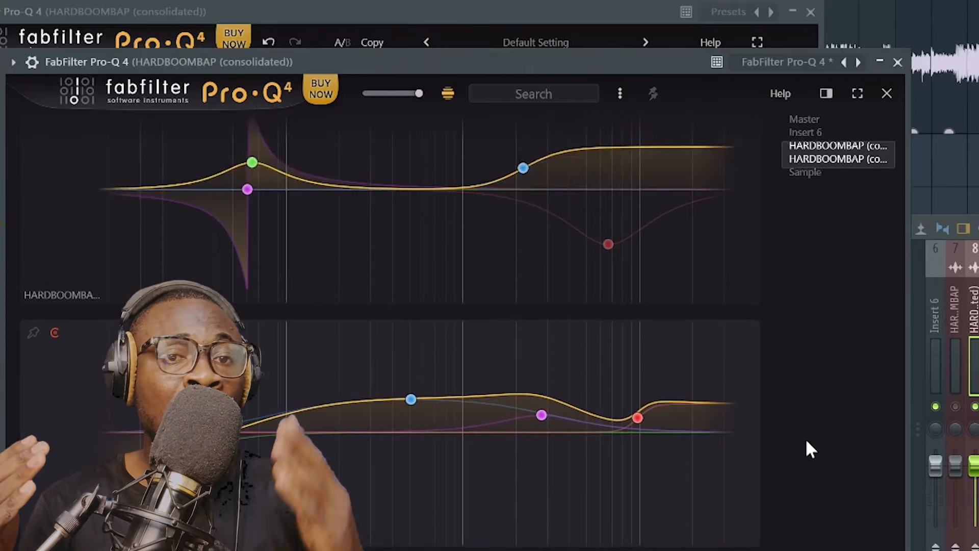
{"action": "key", "text": "space"}
{"action": "scroll", "coordinate": [806, 440], "scroll_direction": "down", "scroll_amount": 2}
{"action": "scroll", "coordinate": [806, 439], "scroll_direction": "up", "scroll_amount": 2}
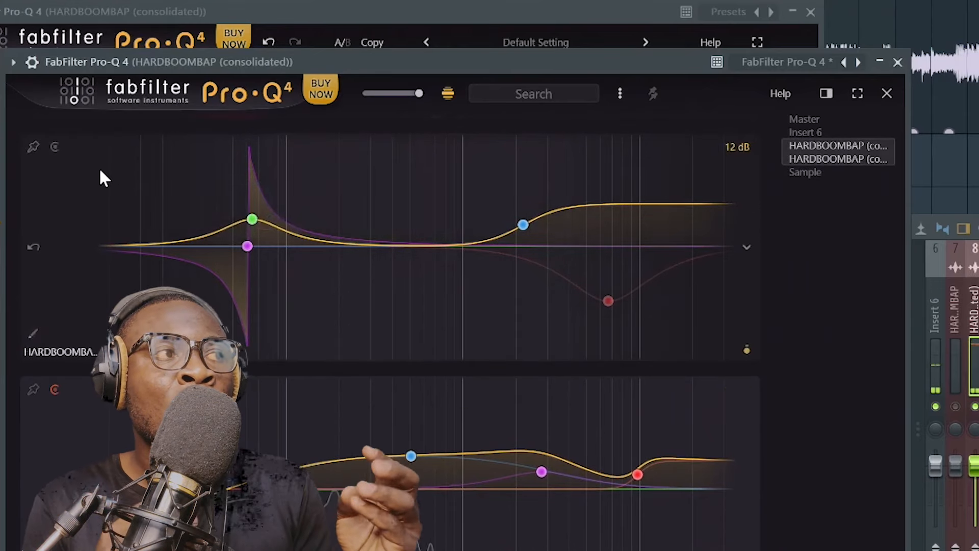
{"action": "left_click", "coordinate": [32, 147]}
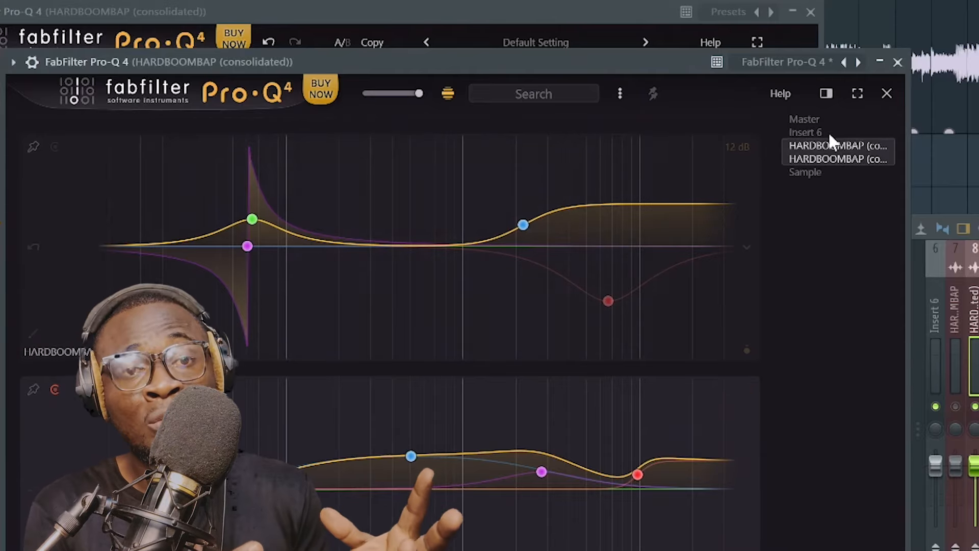
{"action": "left_click", "coordinate": [883, 96]}
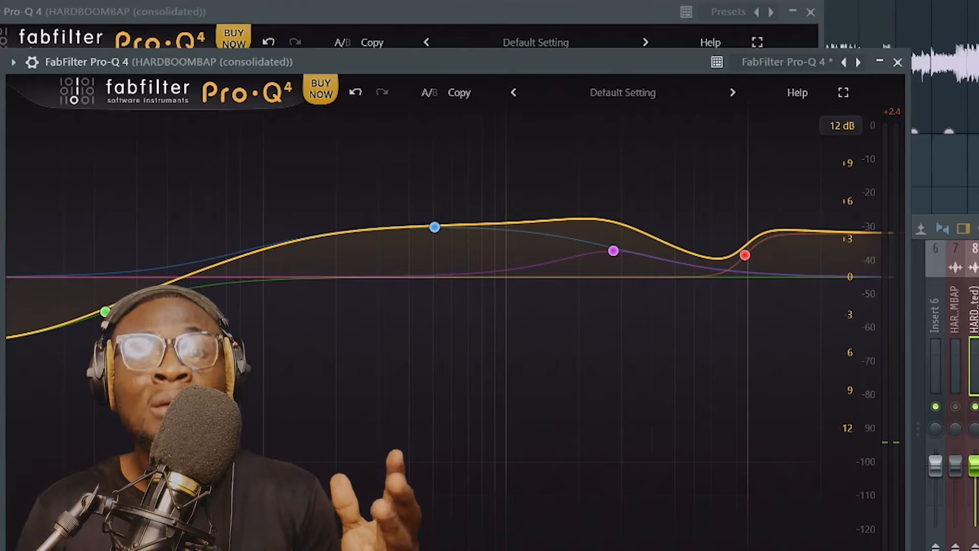
Delete the second Pro-Q 4 instance from the HARDBOOMBAP (consolidated) mixer track.
{"action": "key", "text": "F9"}
{"action": "key", "text": "Delete"}
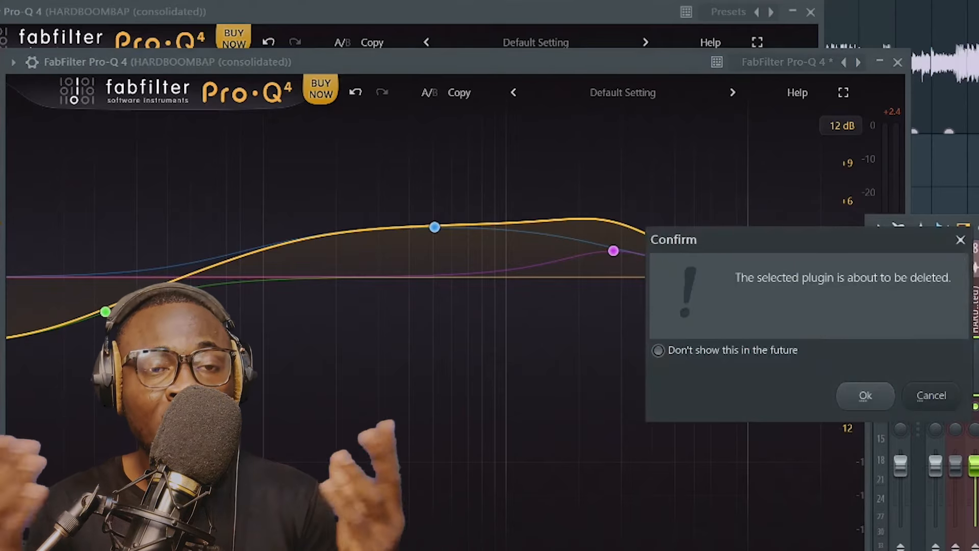
{"action": "left_click", "coordinate": [866, 395]}
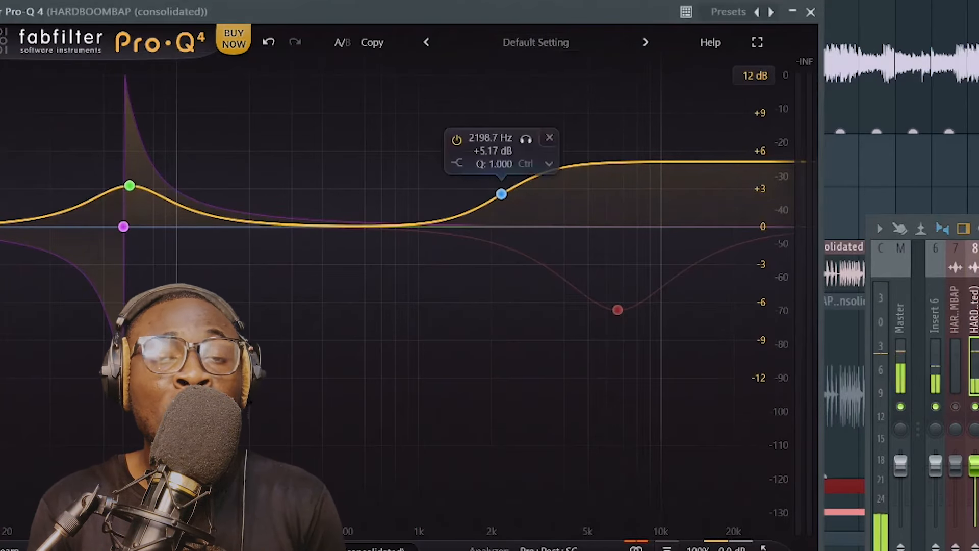
Select the playlist time range where the Track 4 (consolidated) clip starts and play that section.
{"action": "key", "text": "space"}
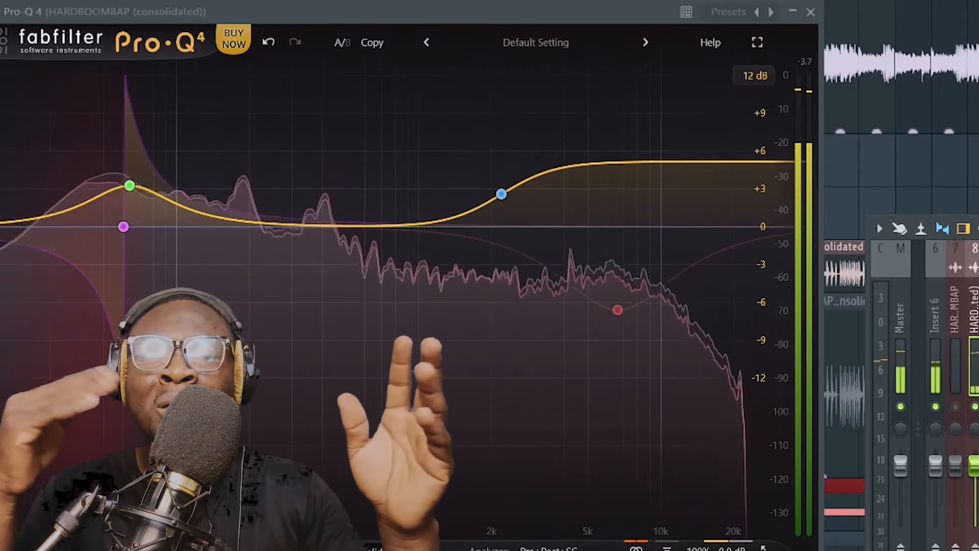
{"action": "left_click", "coordinate": [864, 69]}
{"action": "key", "text": "space"}
{"action": "left_click_drag", "start_coordinate": [749, 1], "coordinate": [967, 1]}
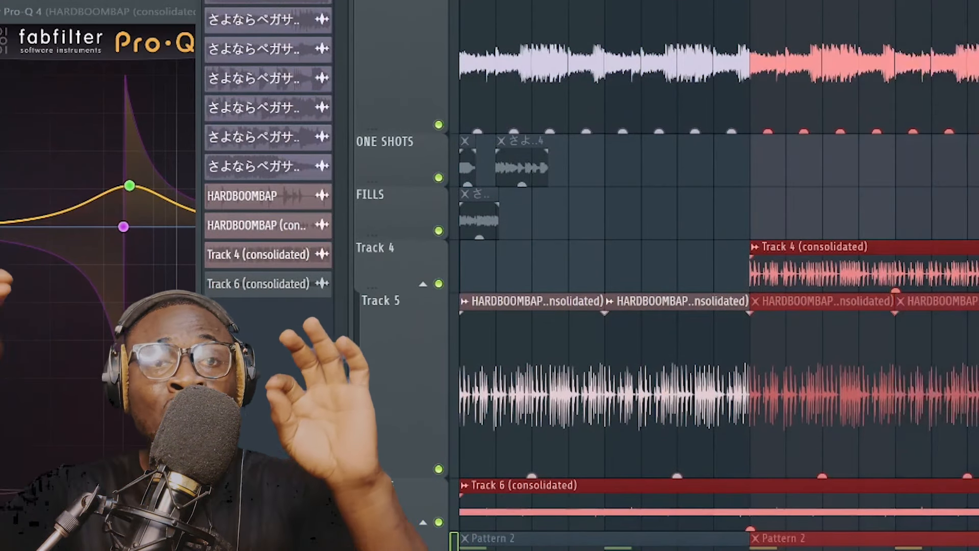
{"action": "key", "text": "space"}
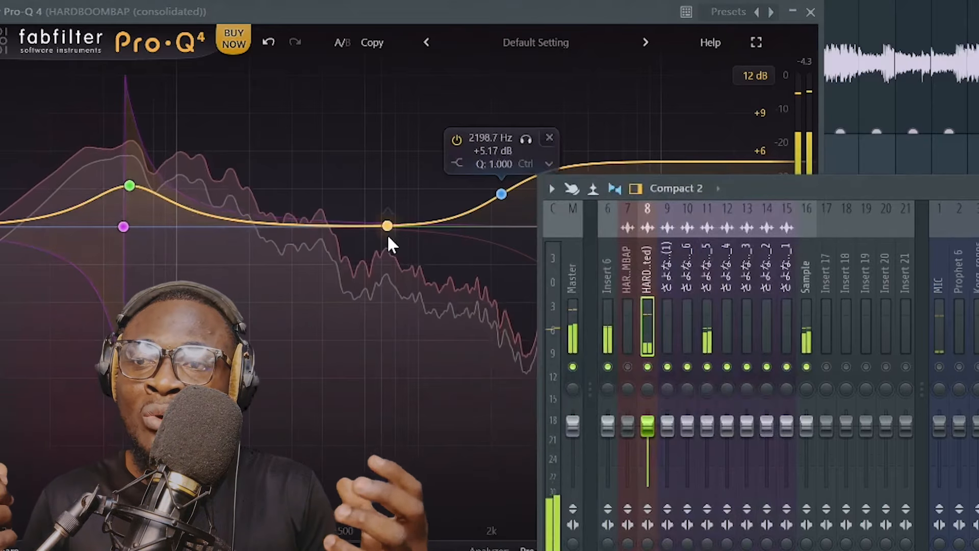
Add a bell band at 186.10 Hz with +0.26 dB gain and a Q of 3.378 to the HARDBOOMBAP EQ.
{"action": "left_click_drag", "start_coordinate": [387, 224], "coordinate": [250, 222]}
{"action": "left_click_drag", "start_coordinate": [274, 169], "coordinate": [259, 226]}
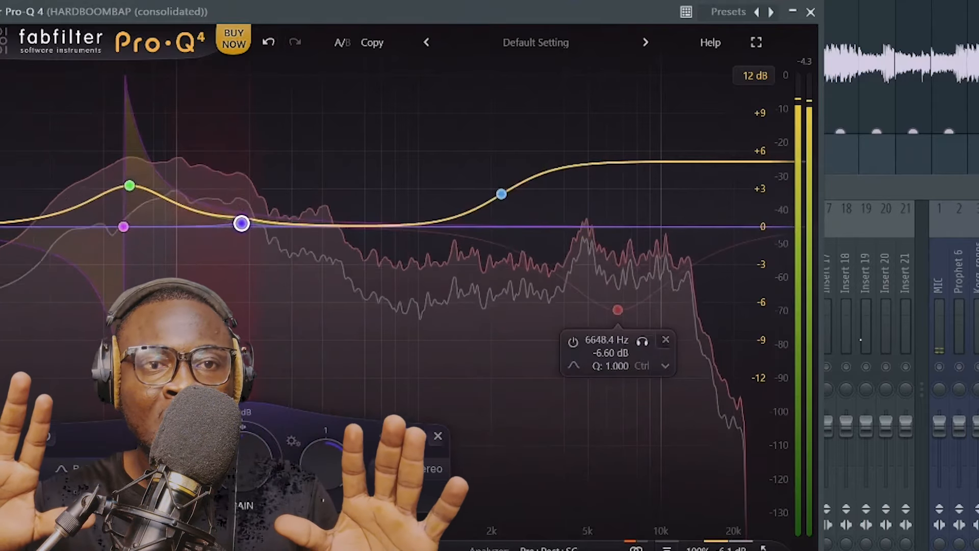
{"action": "left_click_drag", "start_coordinate": [926, 361], "coordinate": [976, 361]}
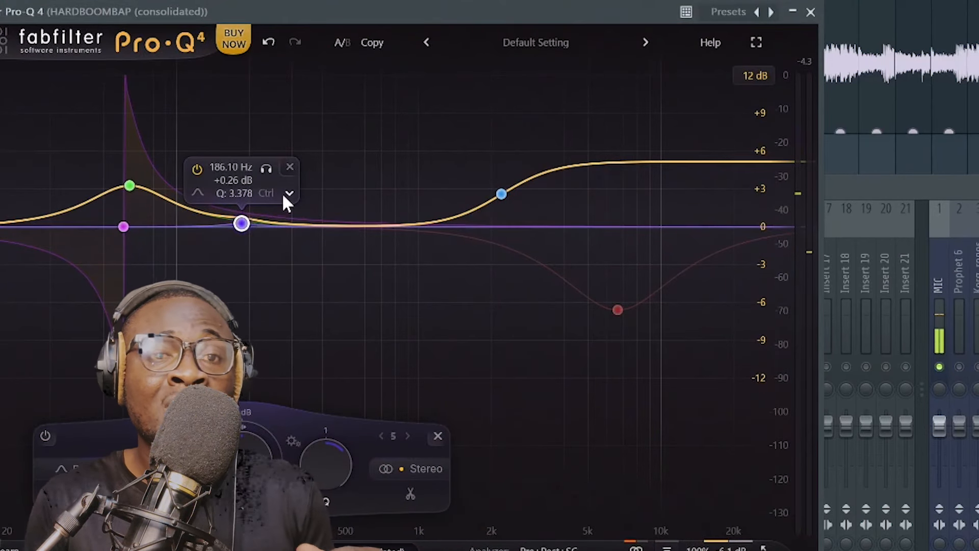
Make the 186.10 Hz bell dynamic with a downward range of about 5 dB and expand its dynamics settings.
{"action": "left_click_drag", "start_coordinate": [242, 423], "coordinate": [242, 444]}
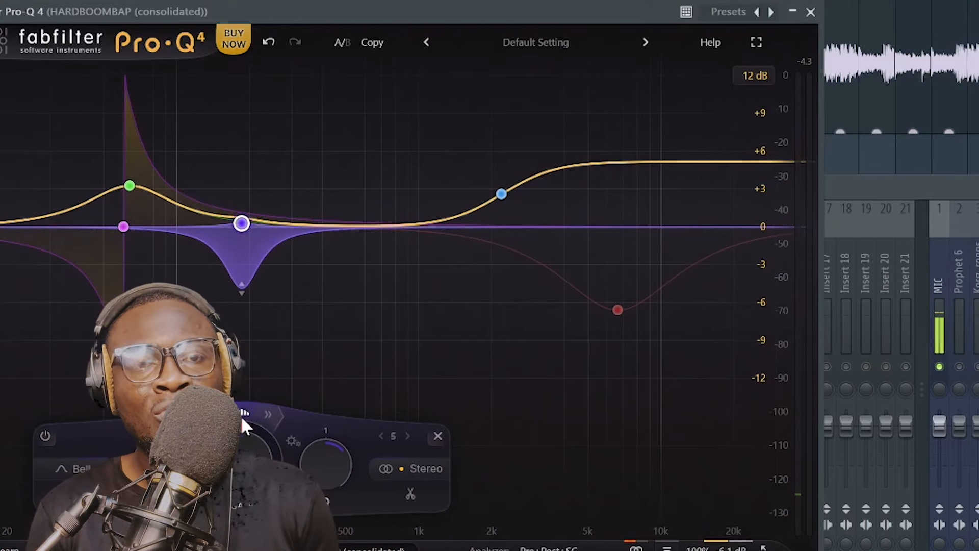
{"action": "left_click", "coordinate": [268, 414]}
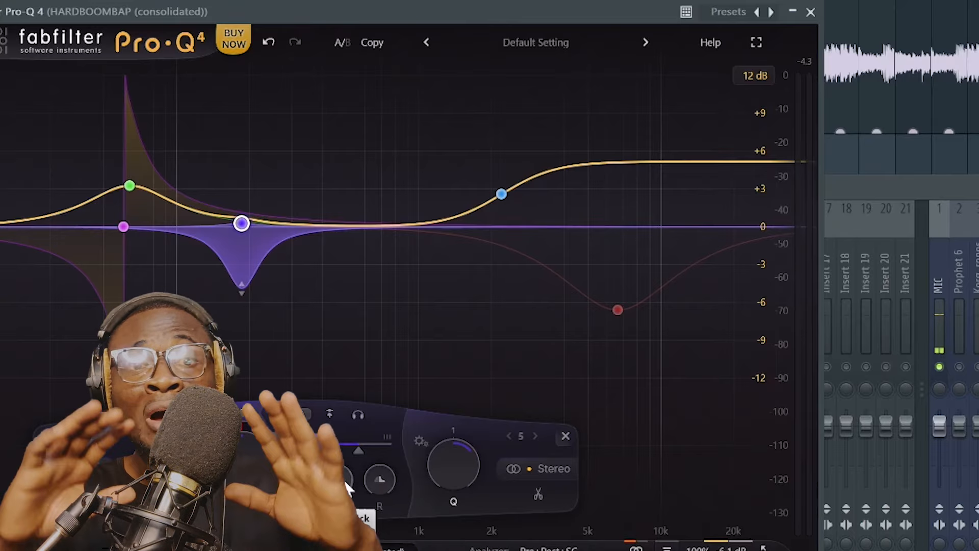
Play the section in short bursts to audition the dynamic 186.10 Hz bell.
{"action": "key", "text": "space"}
{"action": "key", "text": "space"}
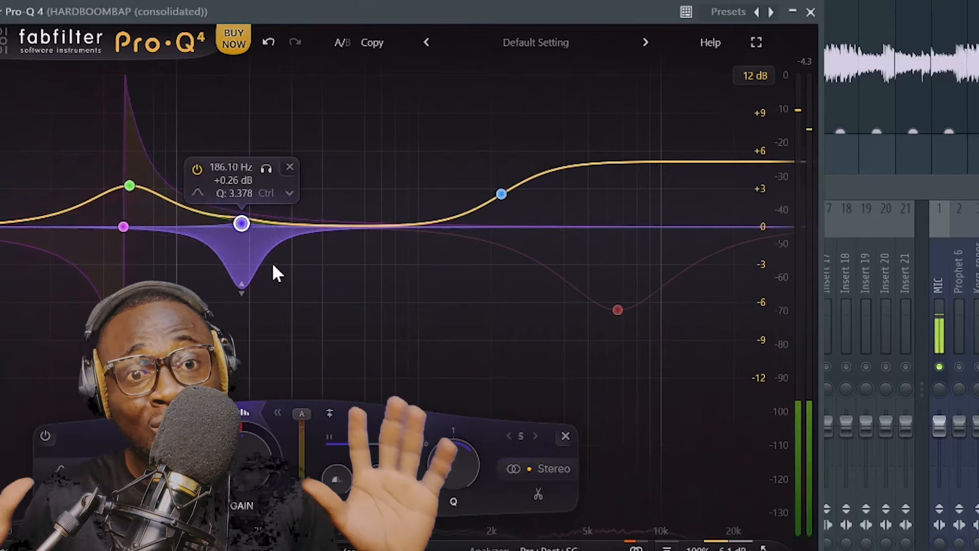
{"action": "key", "text": "space"}
{"action": "key", "text": "space"}
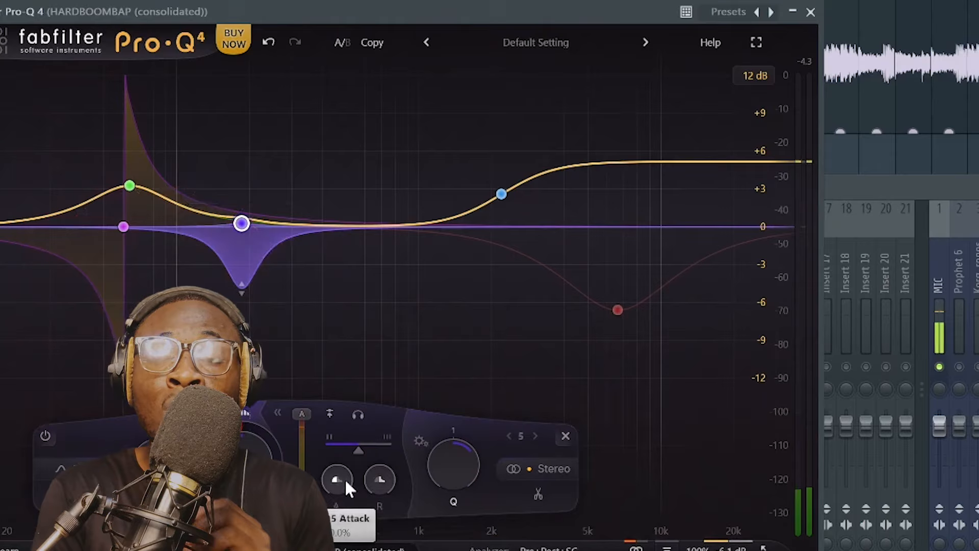
Set the 186.10 Hz band's threshold manually, increase its spectral density and lower its attack and release.
{"action": "left_click_drag", "start_coordinate": [348, 478], "coordinate": [348, 495]}
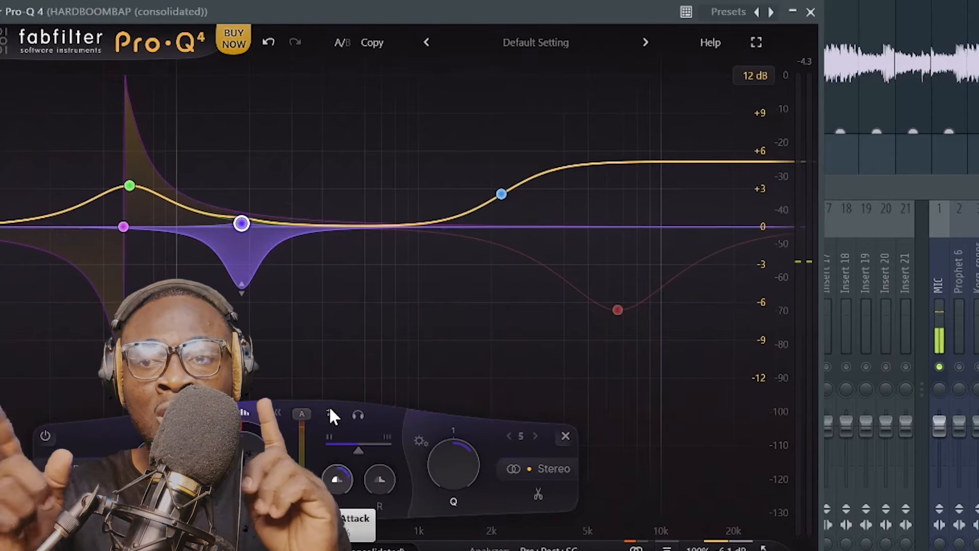
{"action": "left_click_drag", "start_coordinate": [358, 446], "coordinate": [382, 442]}
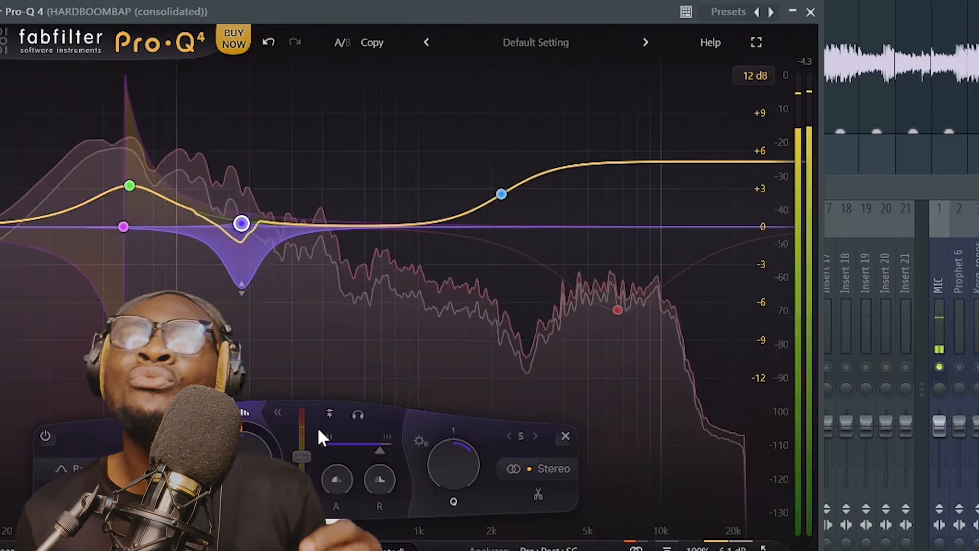
{"action": "left_click_drag", "start_coordinate": [347, 483], "coordinate": [347, 525]}
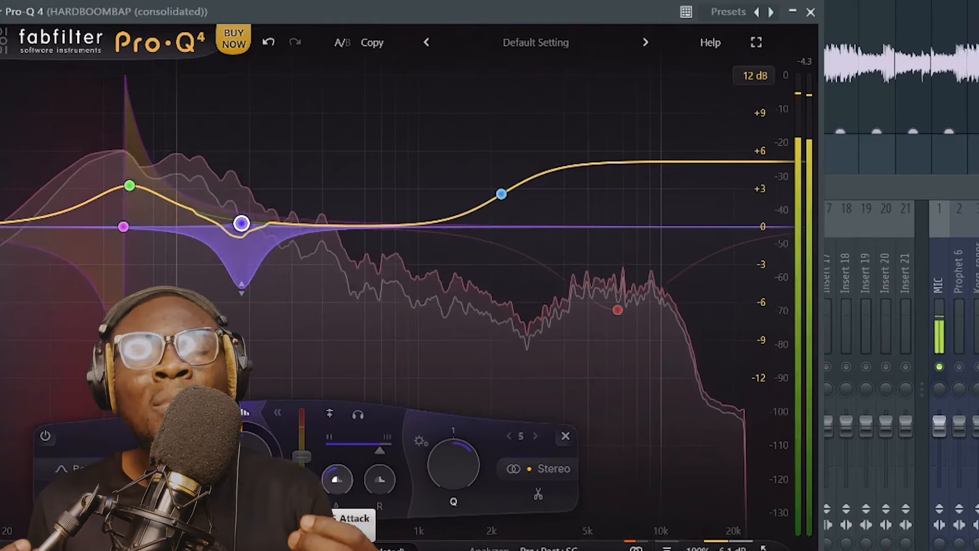
{"action": "left_click_drag", "start_coordinate": [383, 482], "coordinate": [380, 525]}
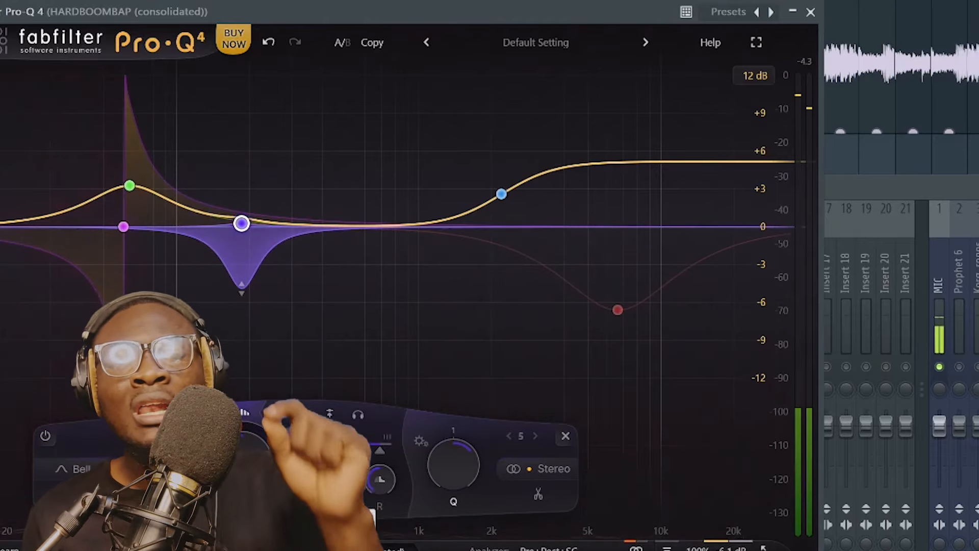
Solo the 186.10 Hz band during playback to hear its range, and stop playback after turning solo off.
{"action": "mouse_move", "coordinate": [271, 252]}
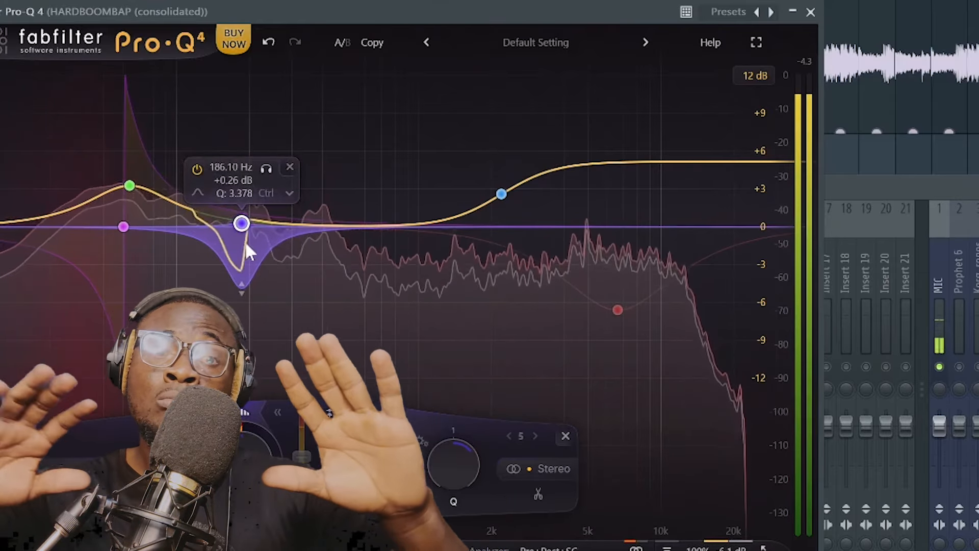
{"action": "left_click", "coordinate": [266, 170]}
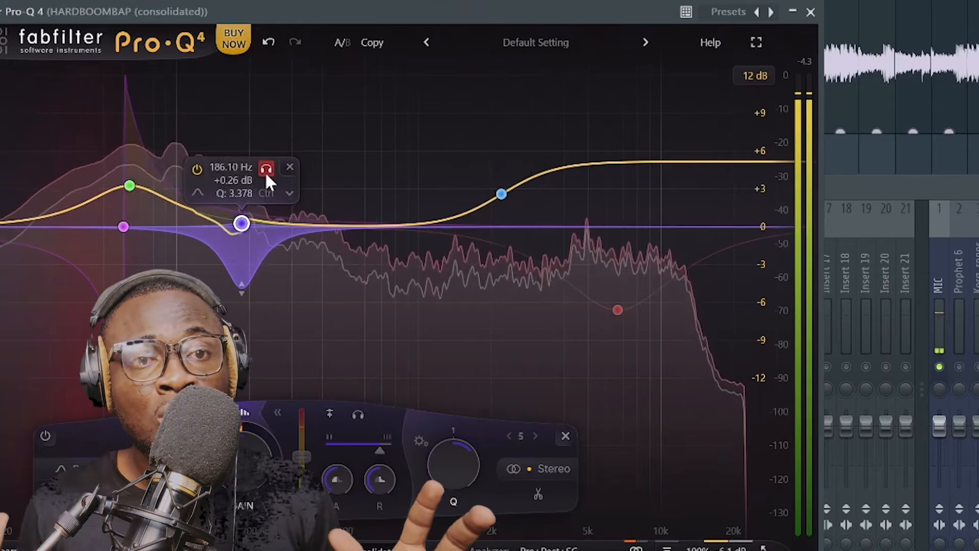
{"action": "left_click", "coordinate": [266, 169]}
{"action": "key", "text": "space"}
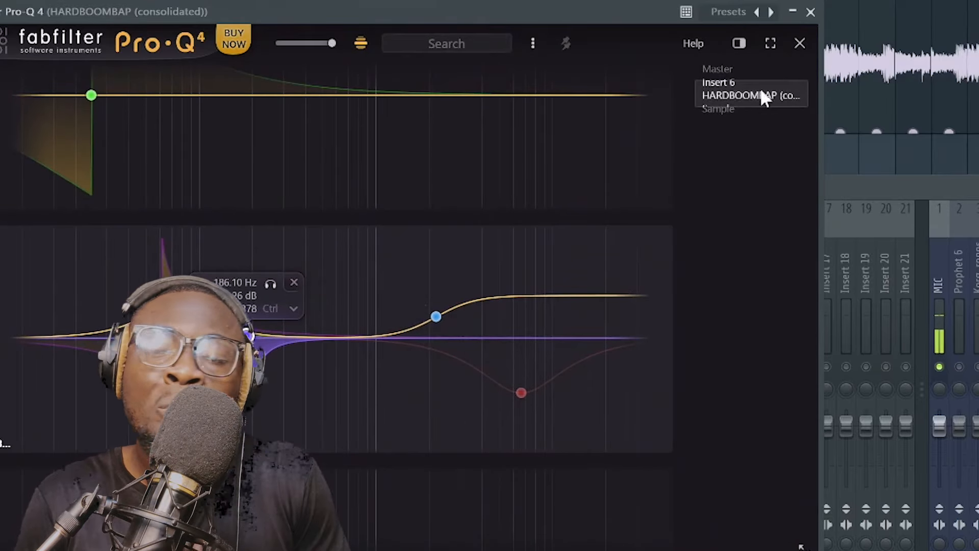
Return from the instance list to the HARDBOOMBAP EQ and listen to the section with the MIC track temporarily muted.
{"action": "left_click", "coordinate": [799, 43]}
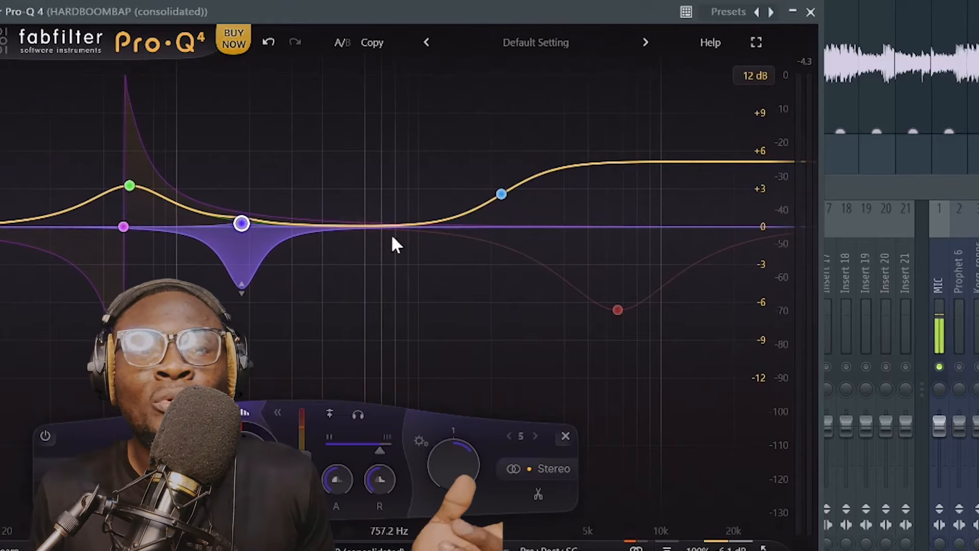
{"action": "key", "text": "space"}
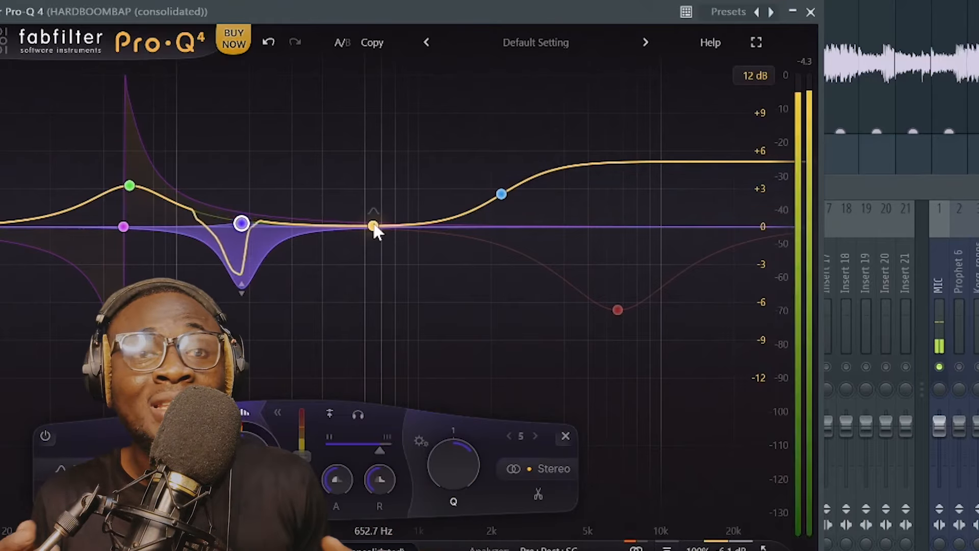
{"action": "left_click", "coordinate": [941, 368]}
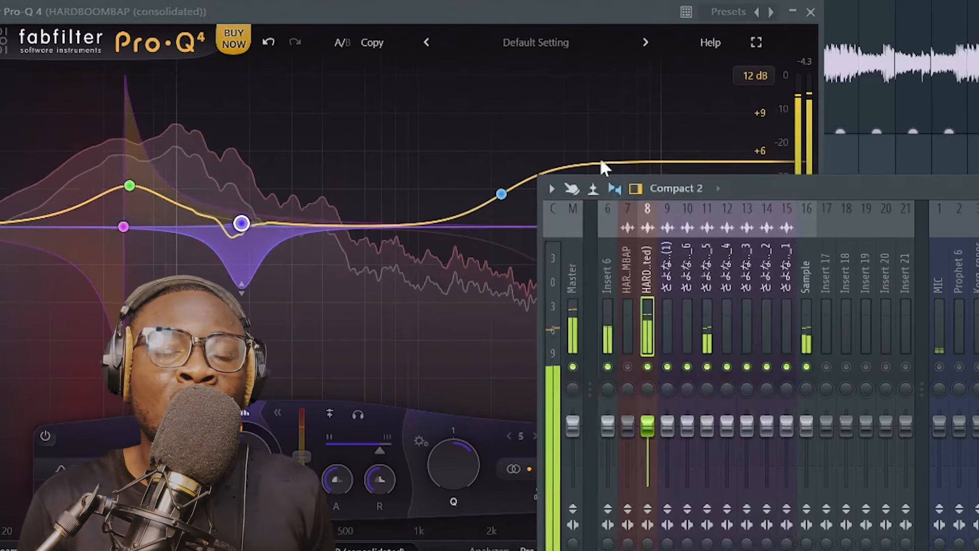
{"action": "left_click", "coordinate": [941, 367]}
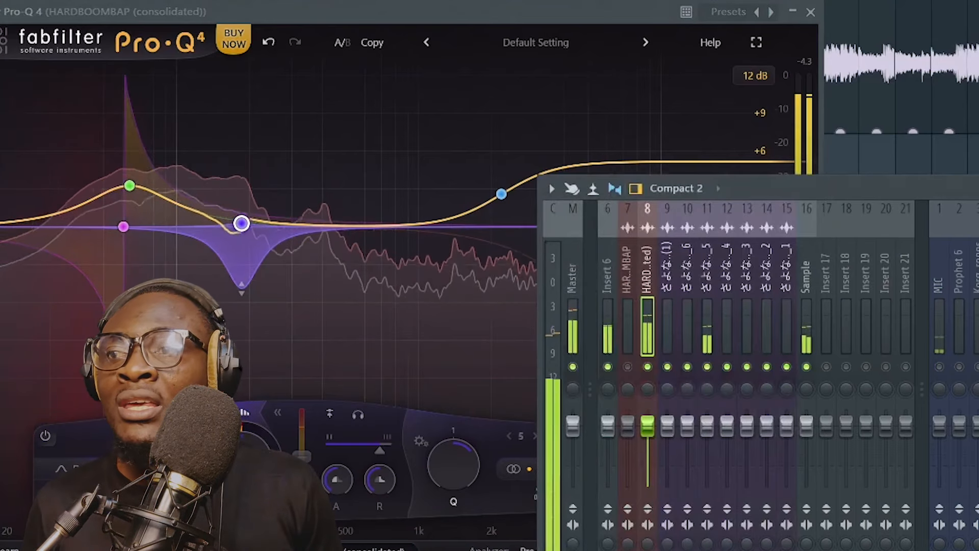
{"action": "left_click", "coordinate": [939, 367]}
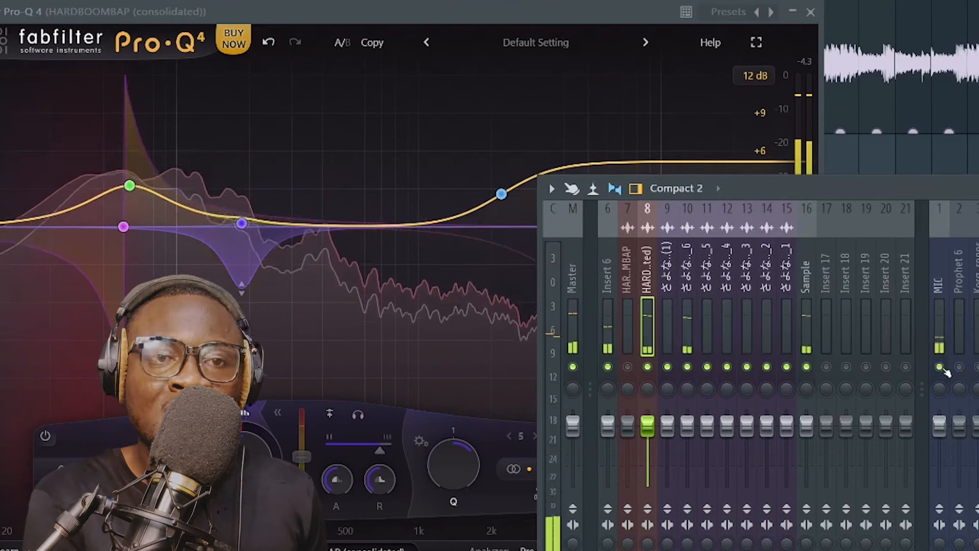
{"action": "left_click", "coordinate": [479, 19]}
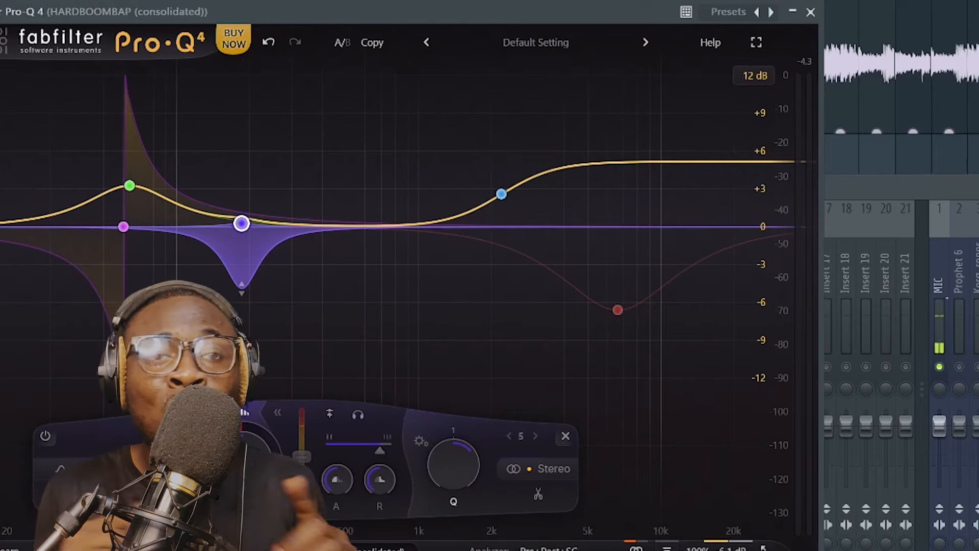
Play the section again with the MIC track muted to examine the 186.10 Hz band's dynamic response, and unmute the MIC track.
{"action": "key", "text": "space"}
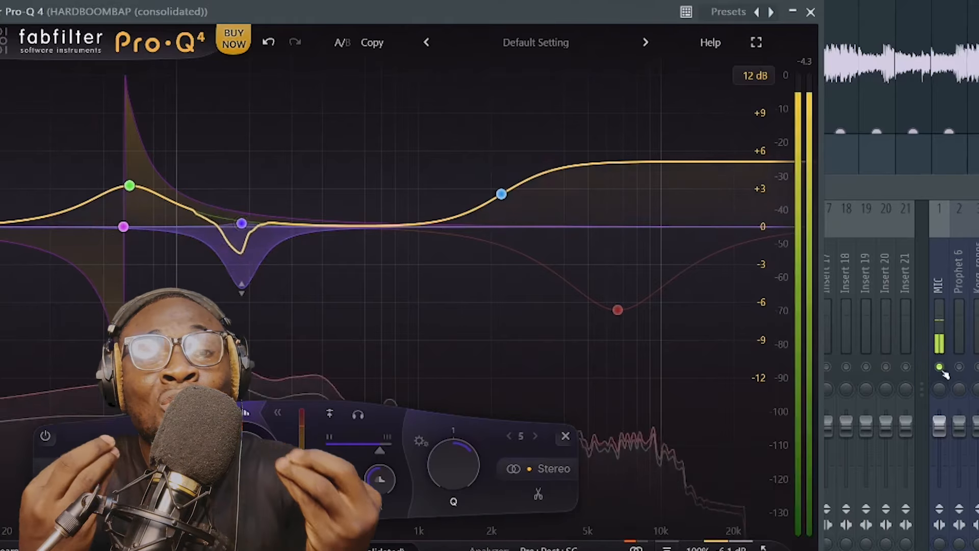
{"action": "left_click", "coordinate": [940, 367]}
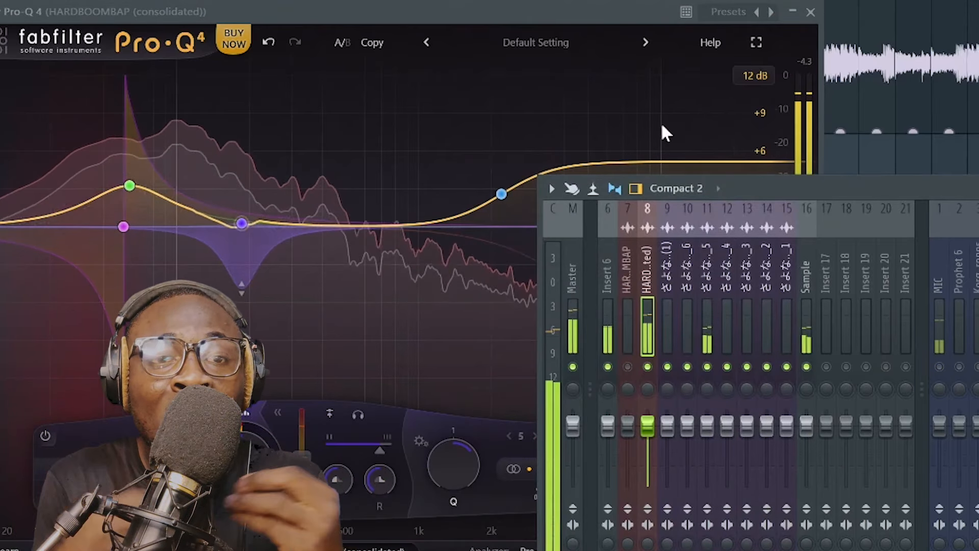
{"action": "left_click", "coordinate": [242, 223]}
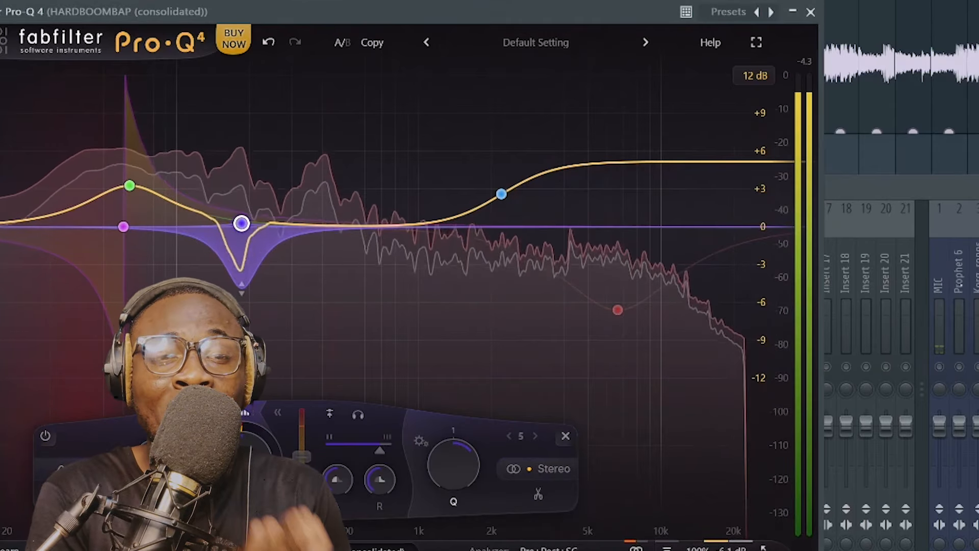
{"action": "left_click", "coordinate": [941, 368]}
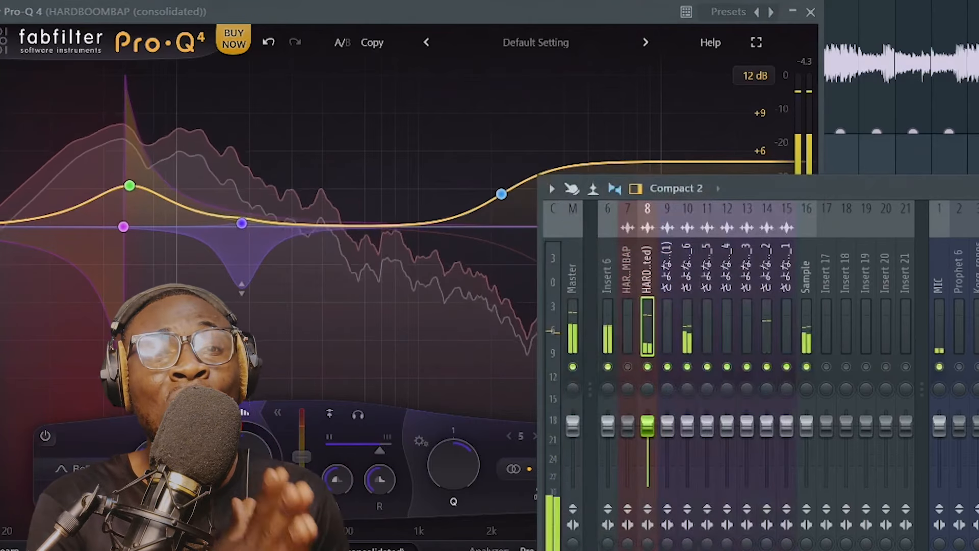
Select the mixer tracks from Sample back to Insert 6, stop playback and reselect only the HARDBOOMBAP (consolidated) track.
{"action": "left_click_drag", "start_coordinate": [806, 302], "coordinate": [607, 302]}
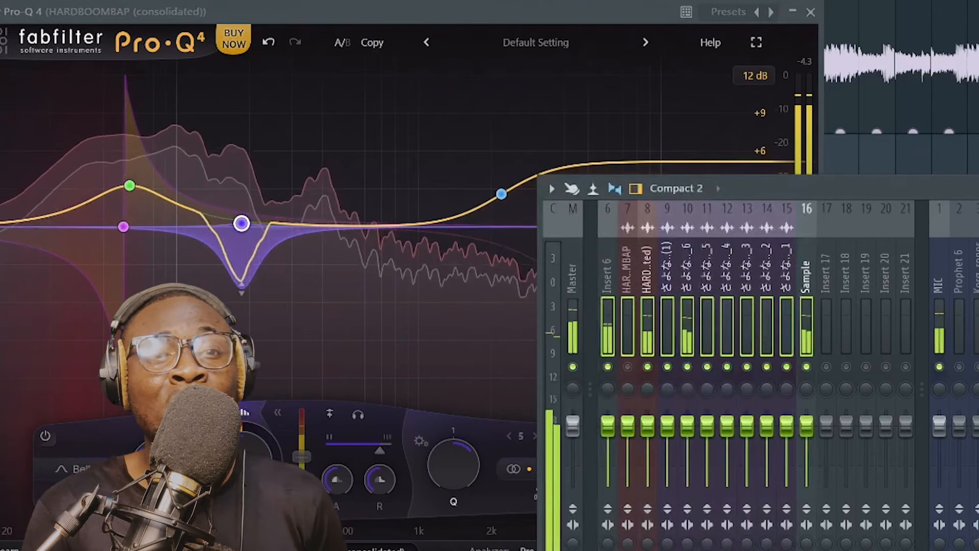
{"action": "key", "text": "space"}
{"action": "left_click", "coordinate": [647, 275]}
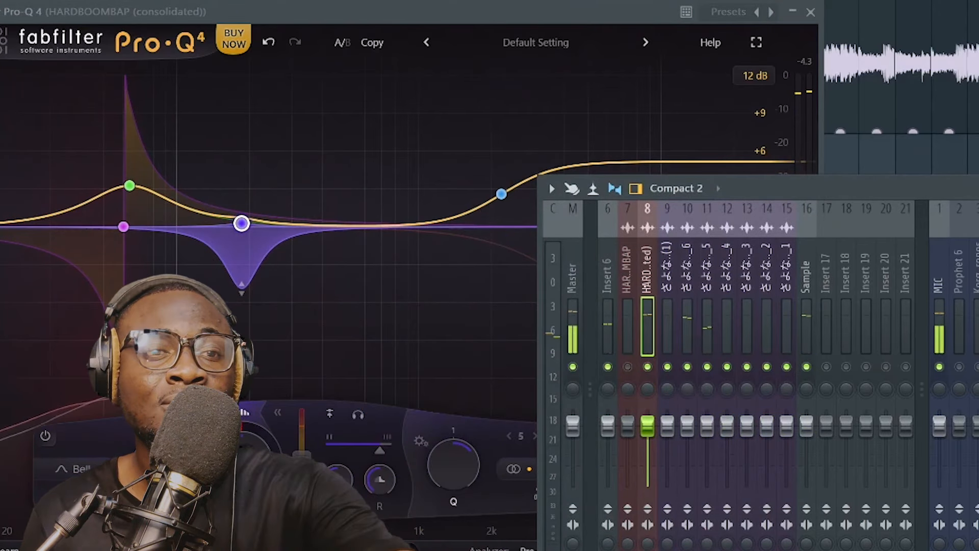